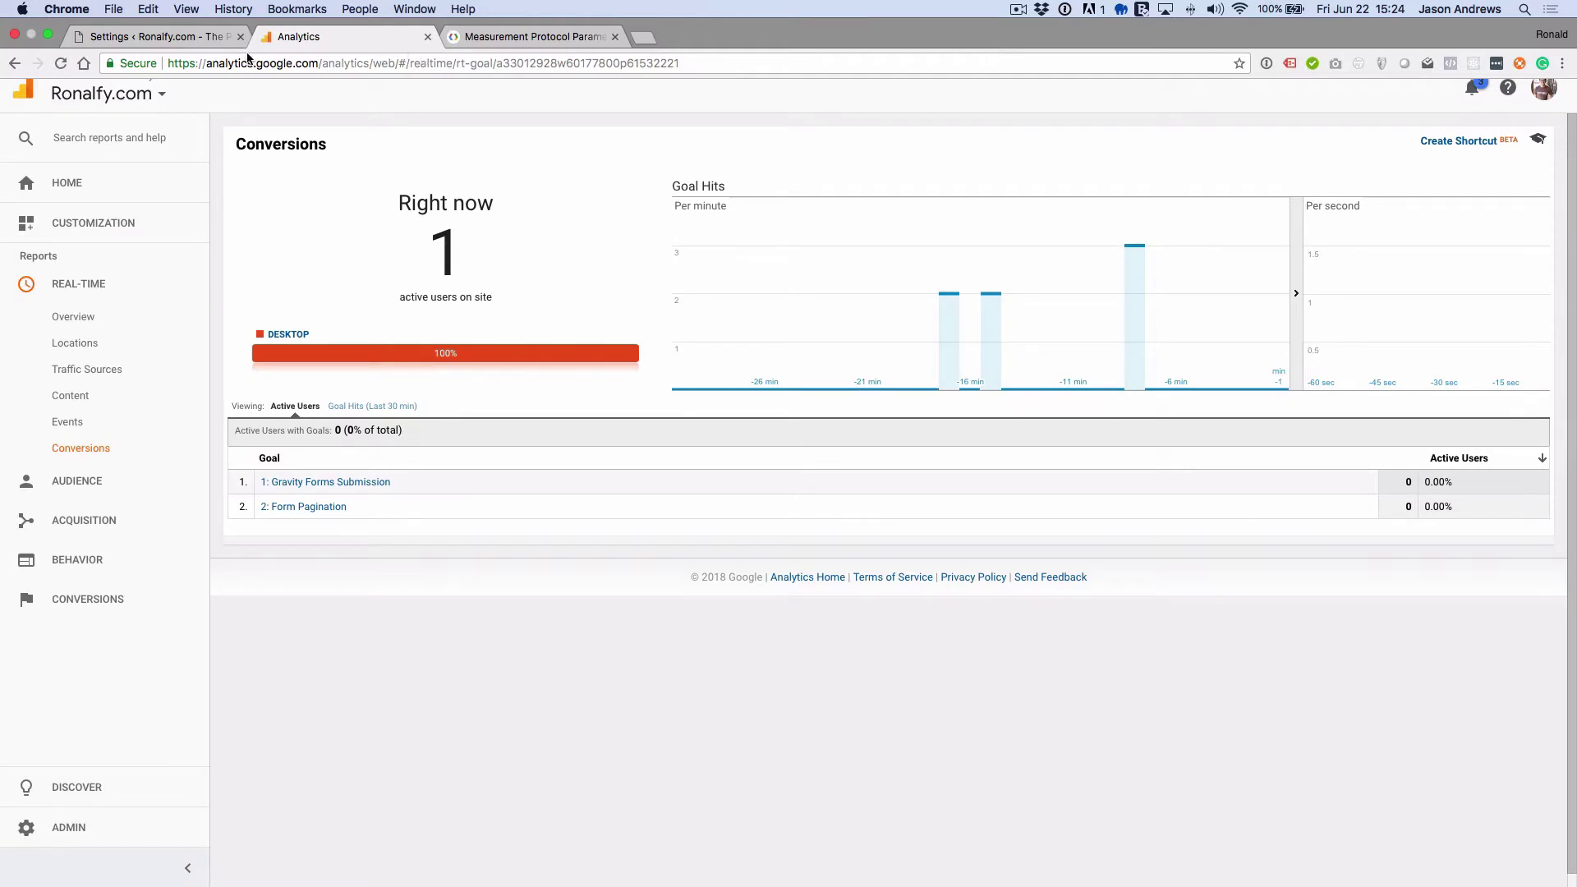
- Show the WordPress Plugins page with Gravity Forms and Gravity Forms Event Tracking active
left_click(215, 37)
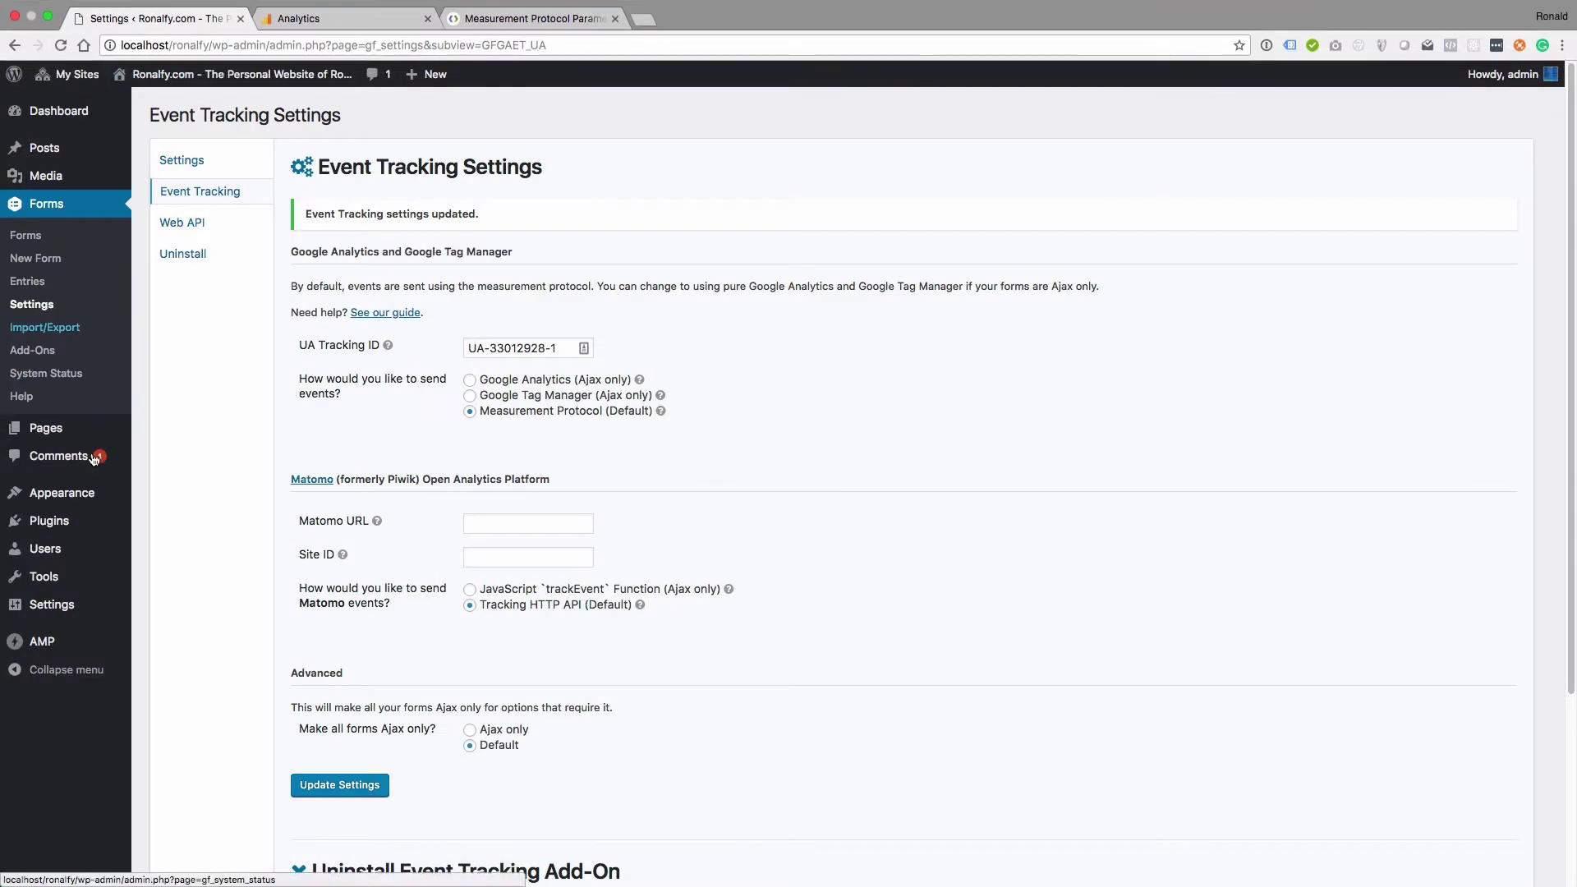
left_click(82, 519)
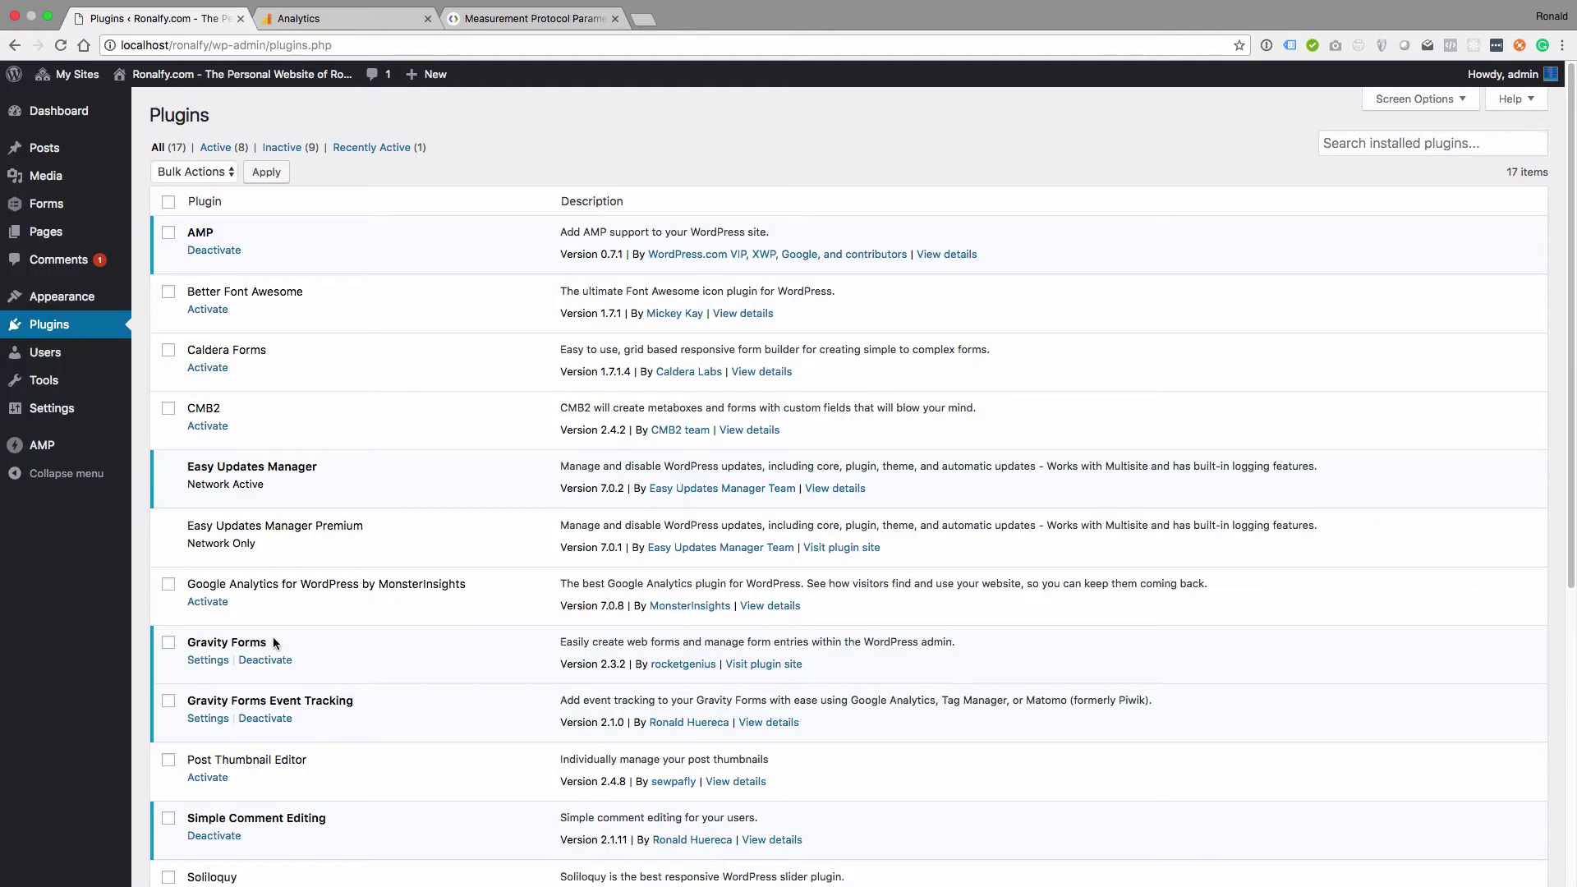
left_click_drag(272, 644, 187, 643)
left_click(357, 697)
- Open Forms > Settings > Event Tracking and highlight the UA Tracking ID value
mouse_move(101, 215)
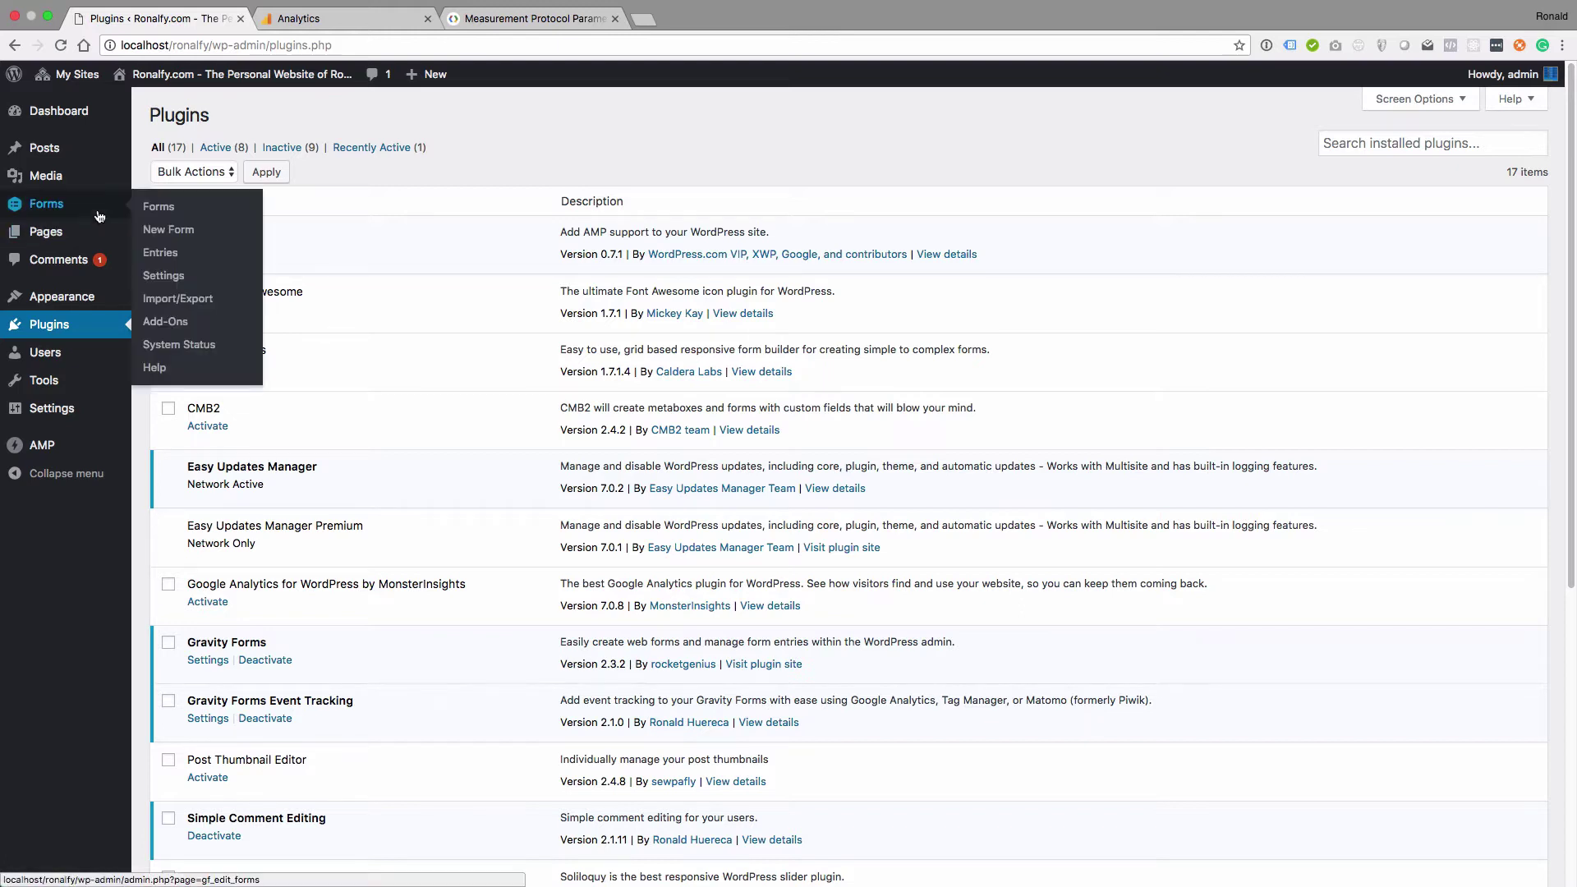
left_click(187, 285)
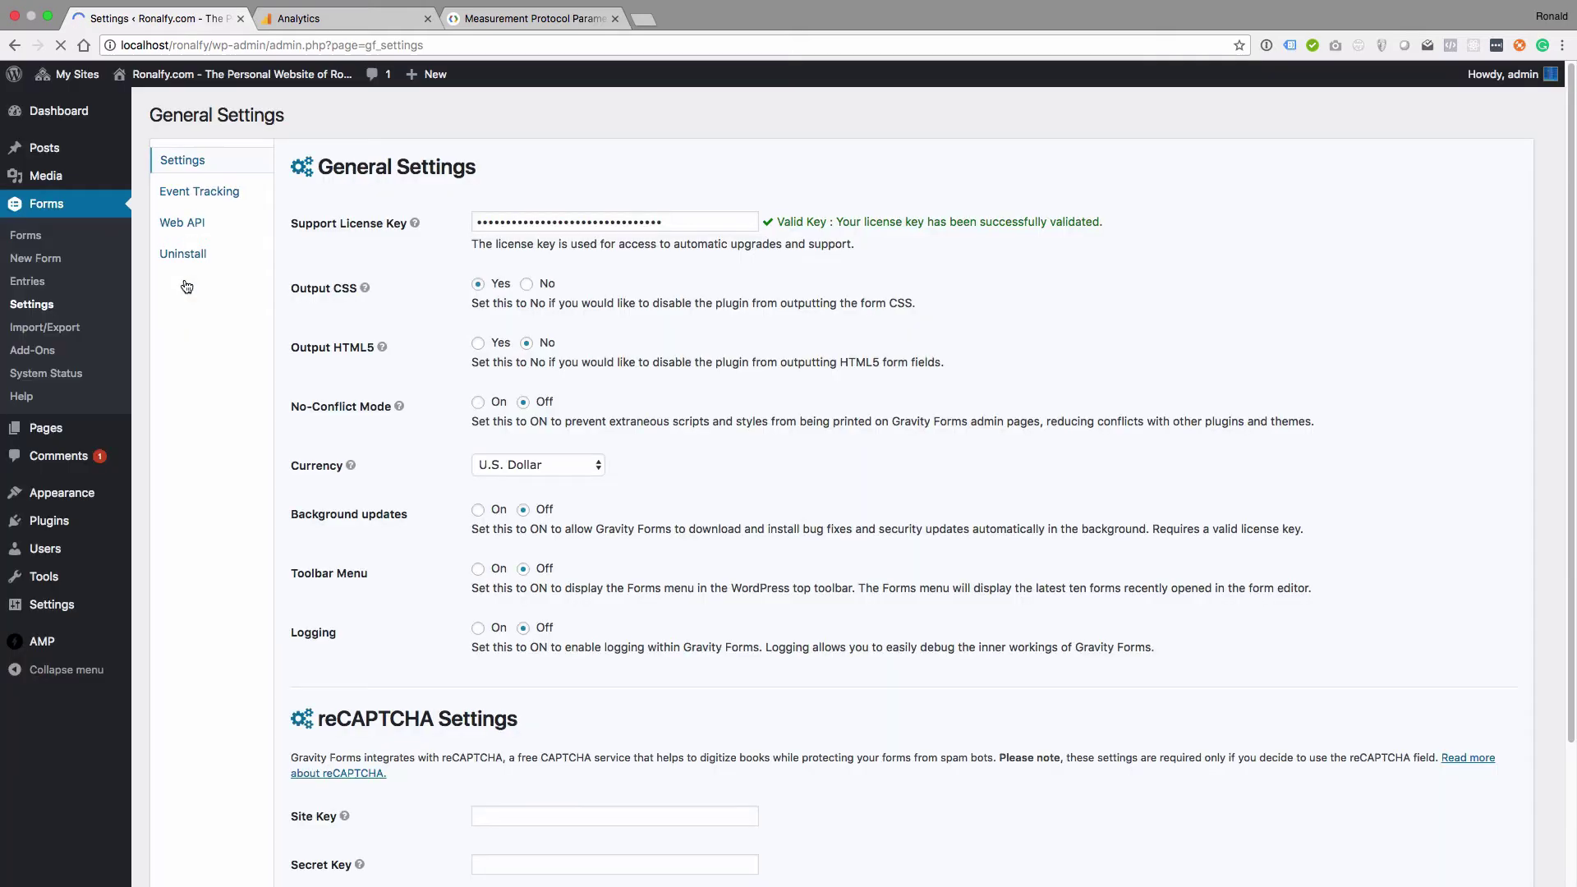
left_click(213, 191)
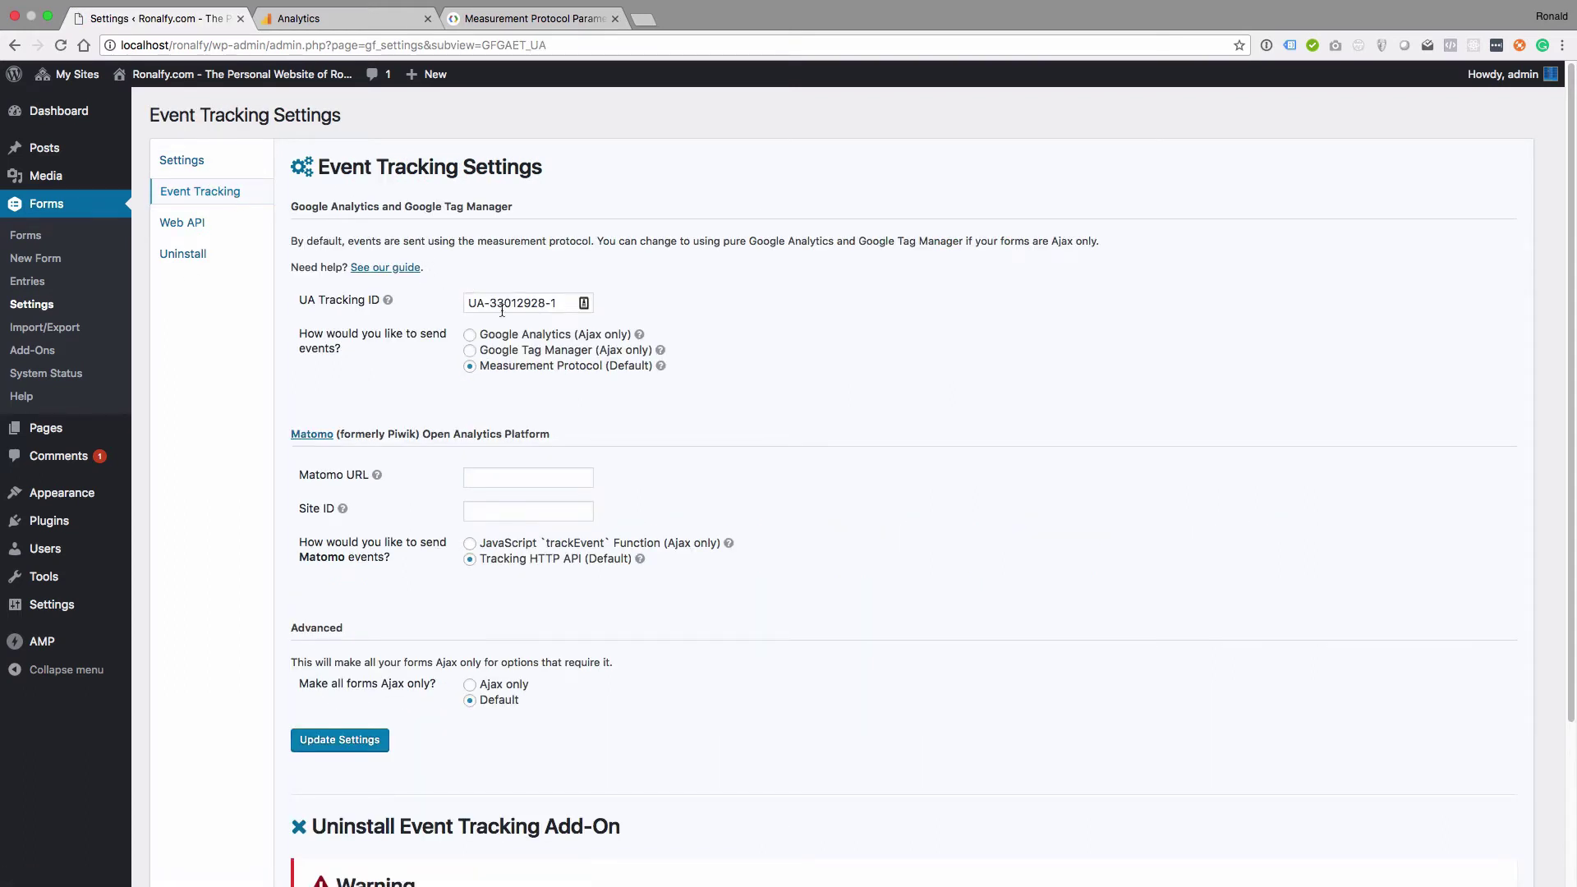
left_click(562, 300)
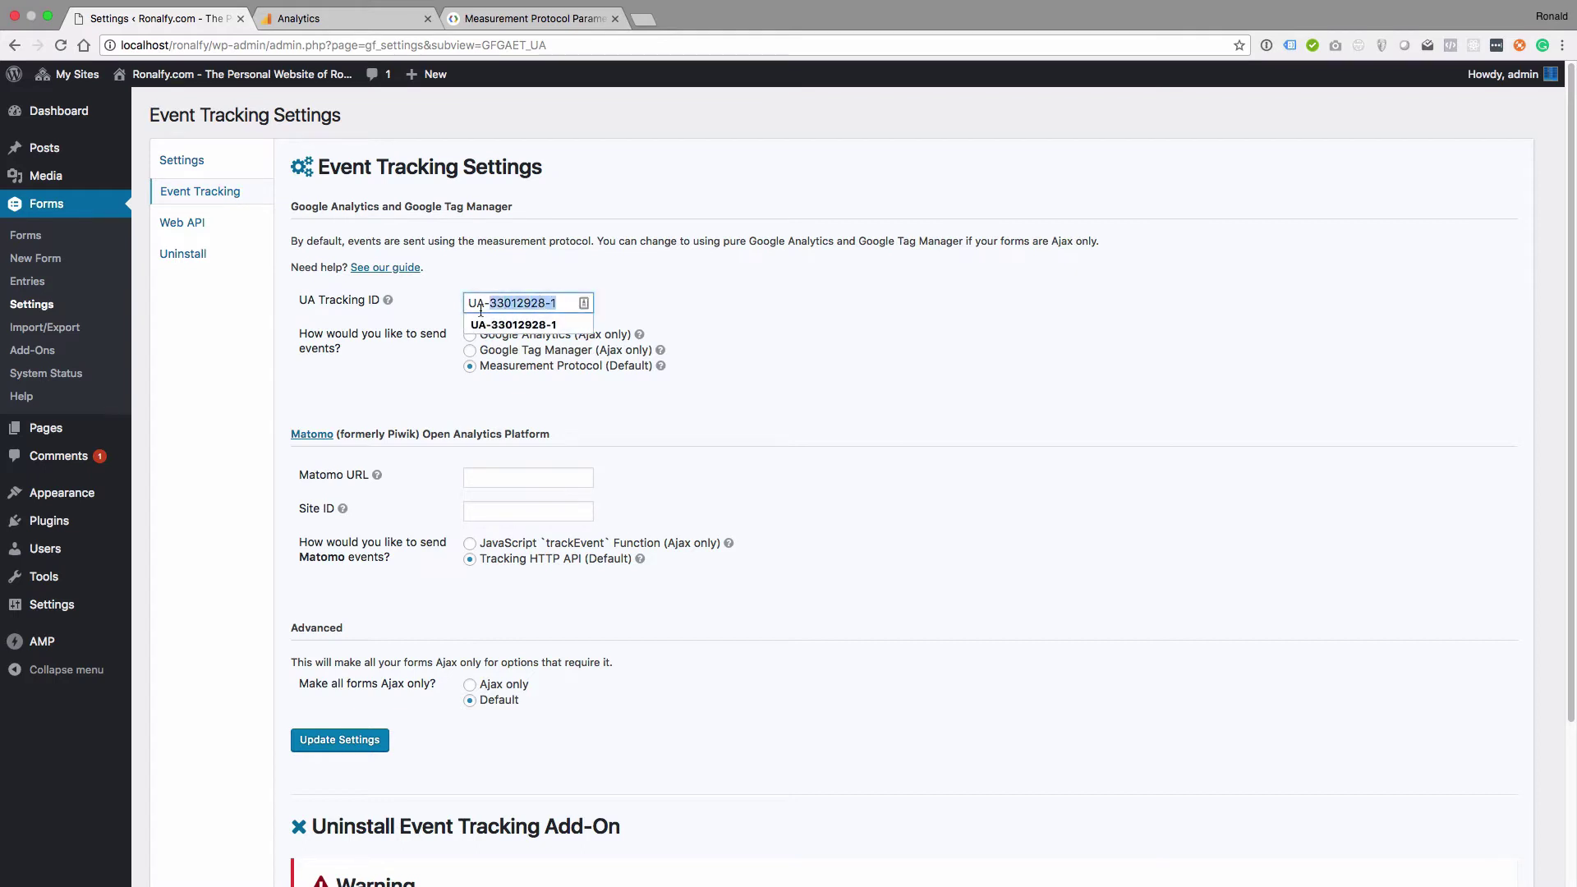
left_click_drag(562, 301, 460, 306)
left_click(450, 317)
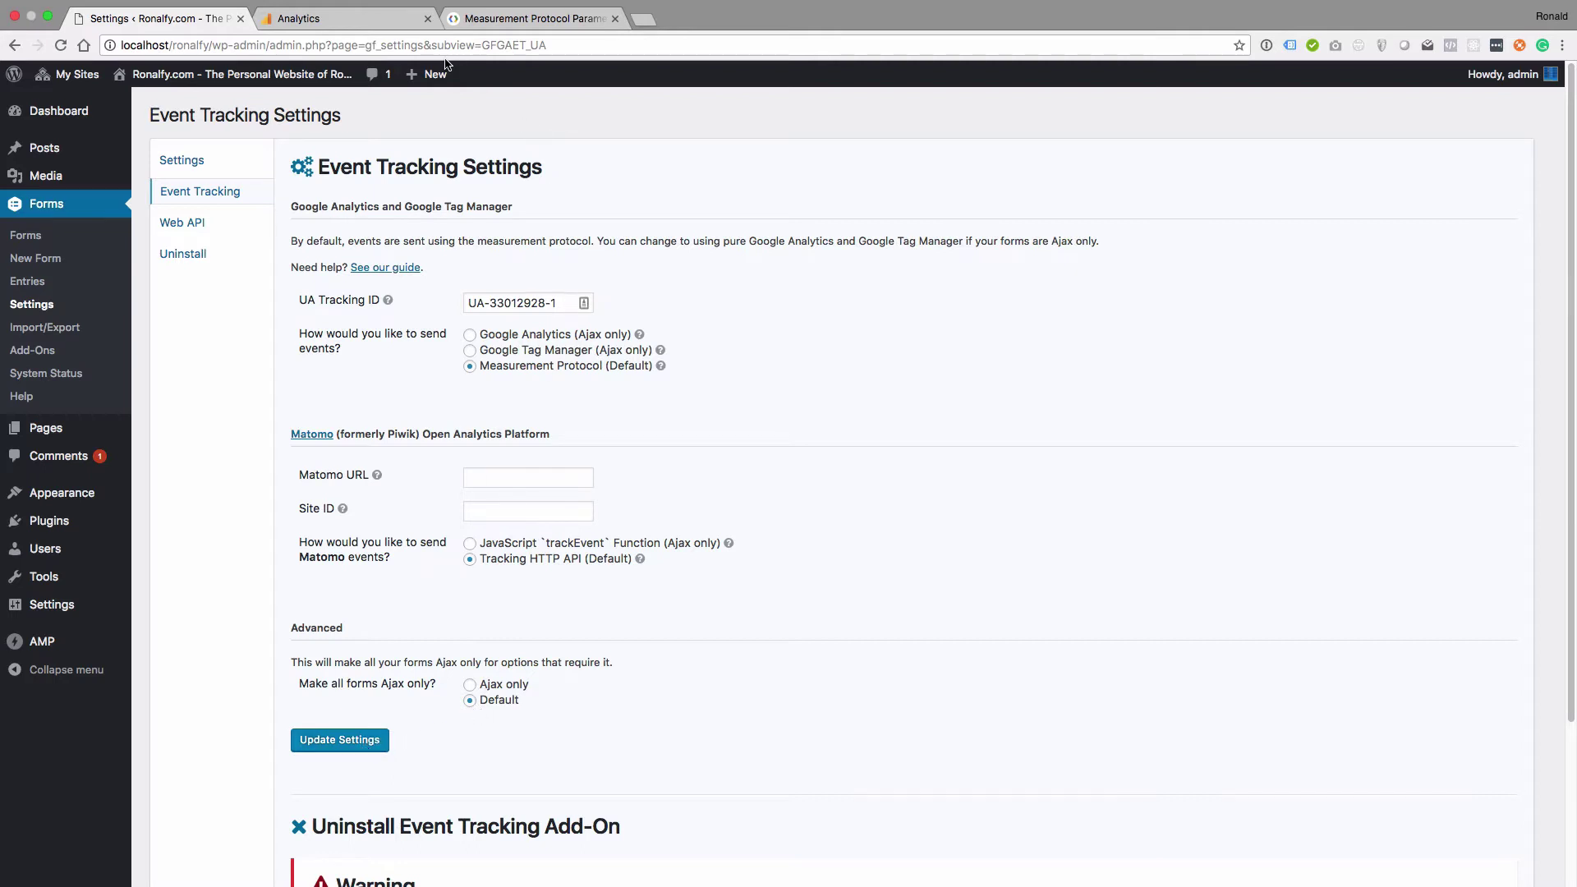
- Check the Tracking Id in the Analytics Property Settings, then return to the Admin overview
left_click(372, 19)
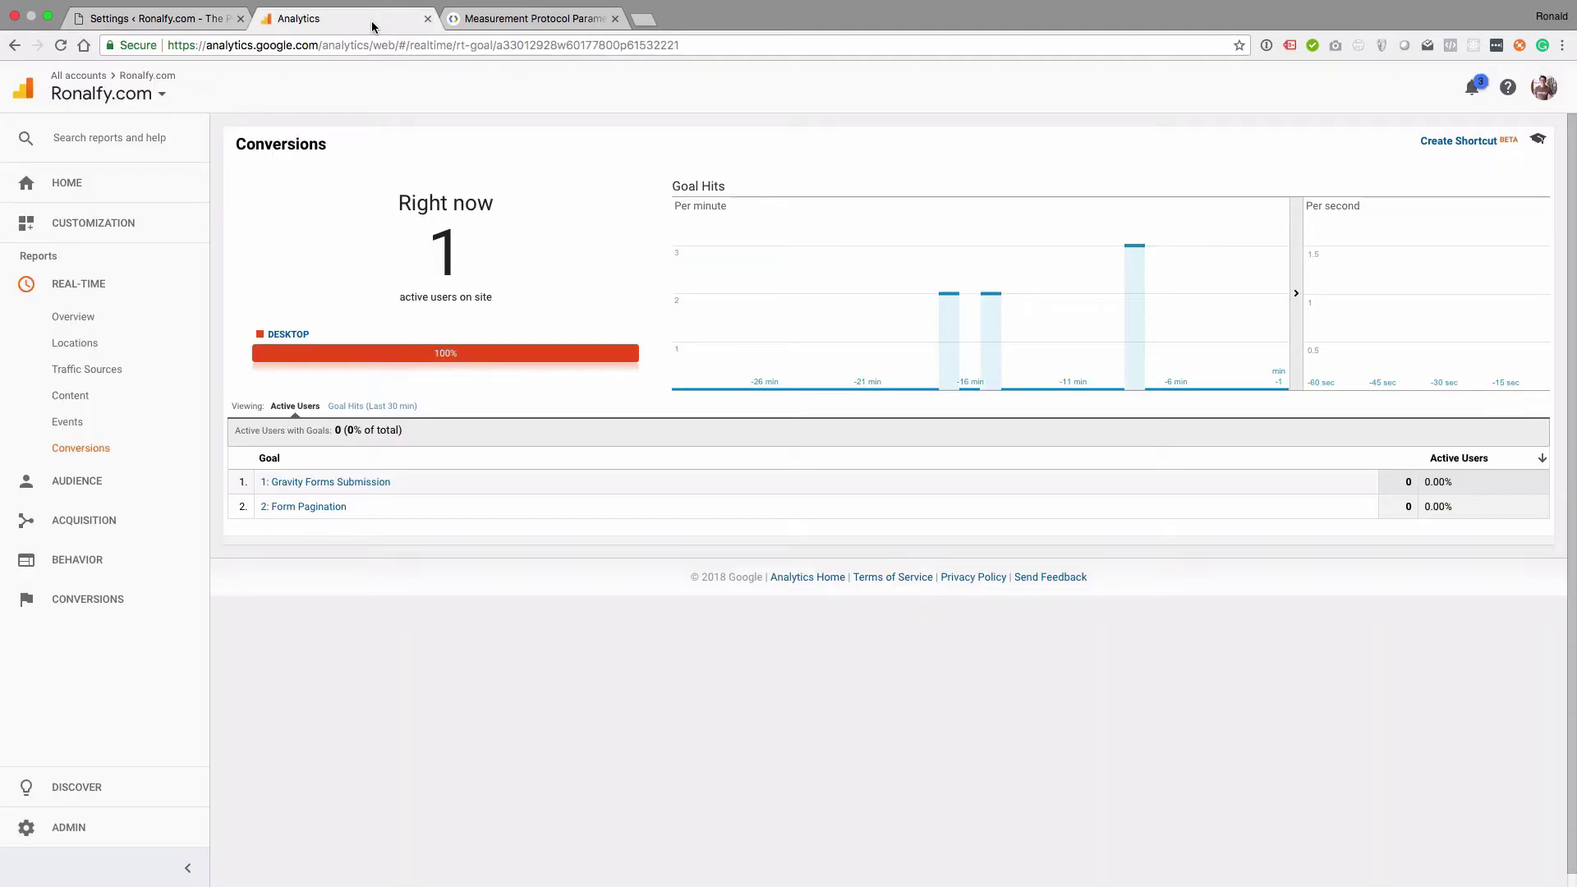
left_click(132, 833)
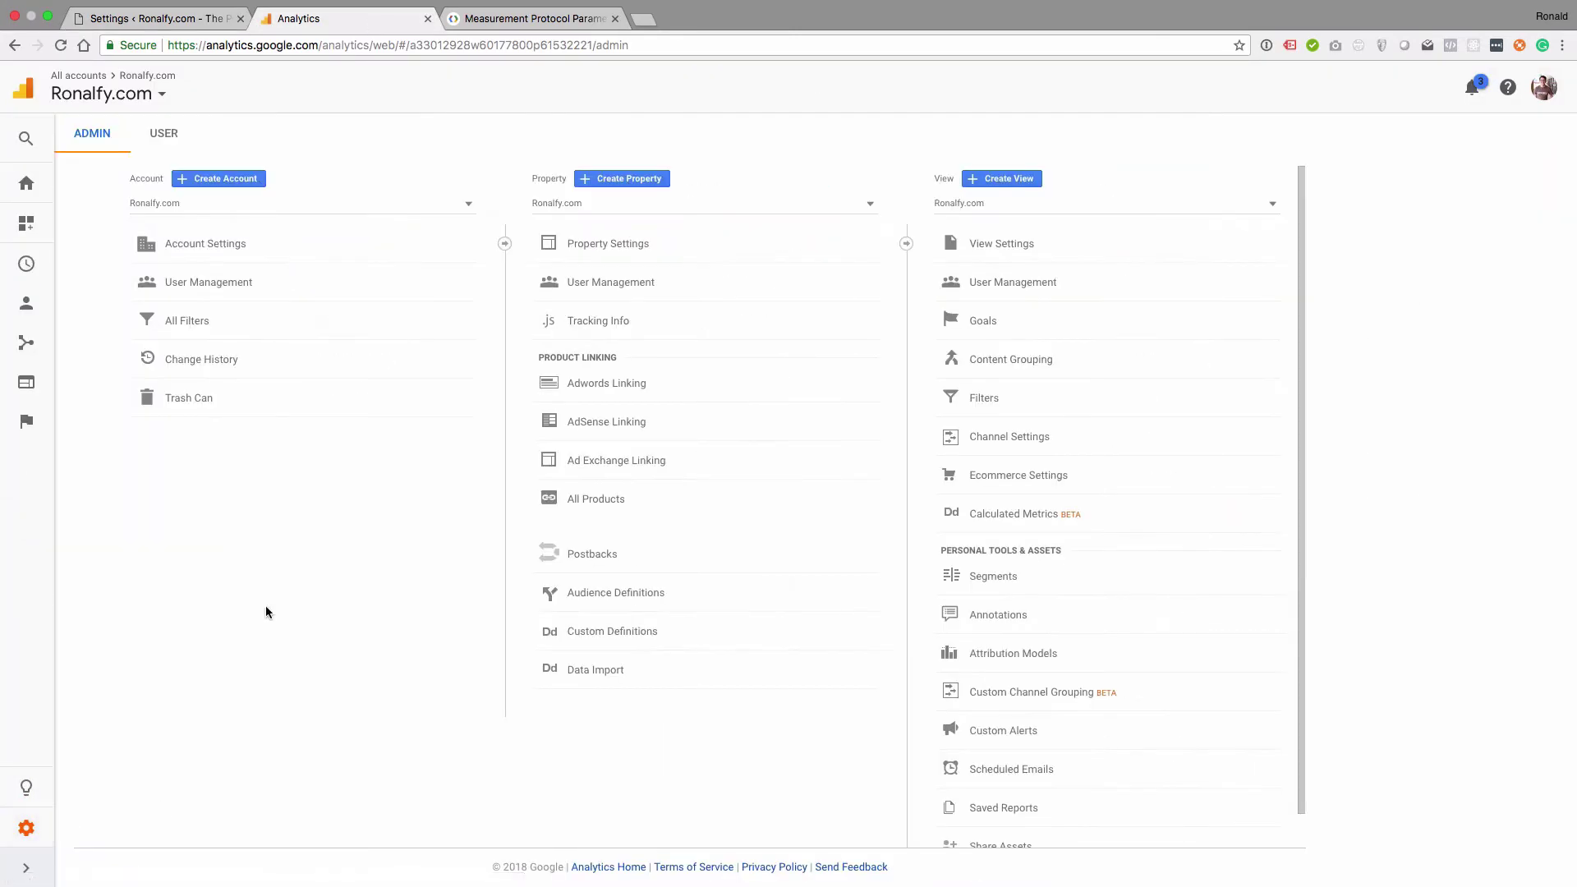
left_click(598, 244)
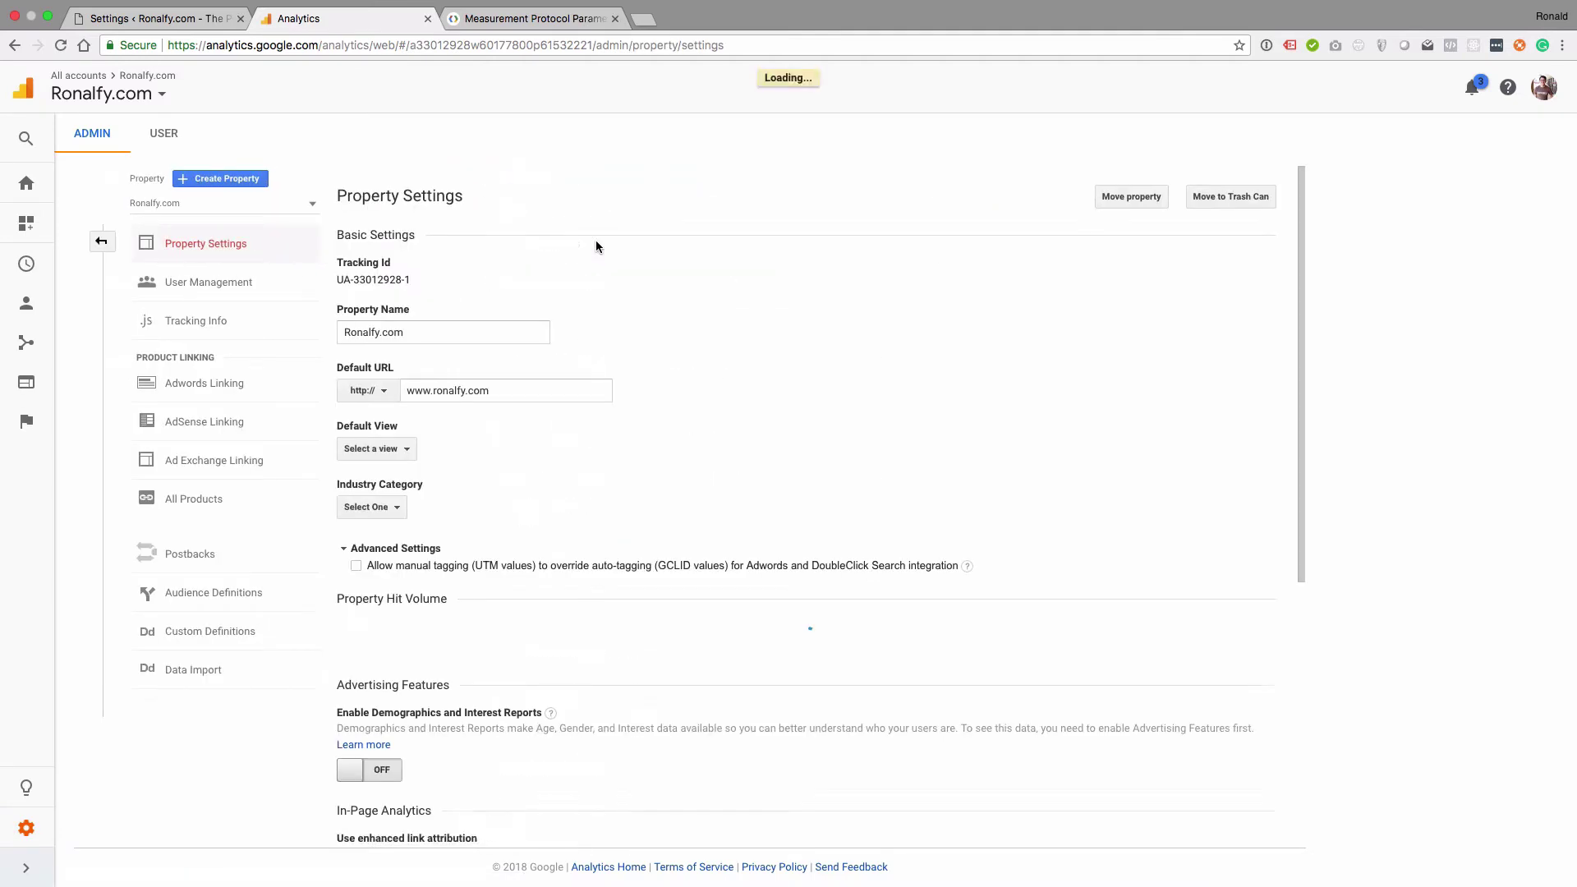
triple_click(336, 285)
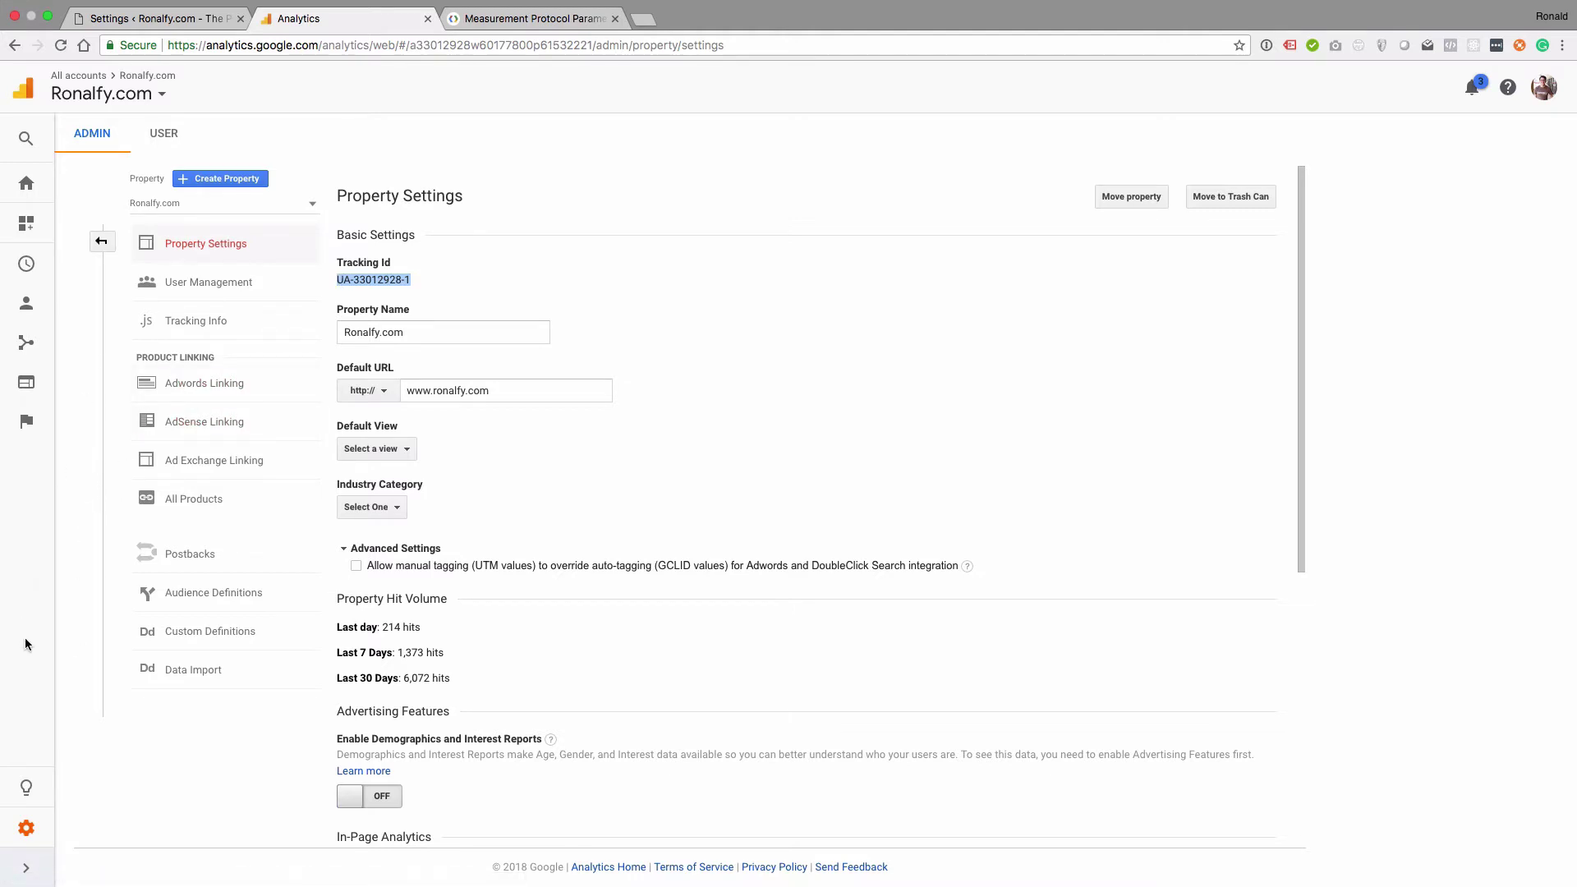
left_click(102, 243)
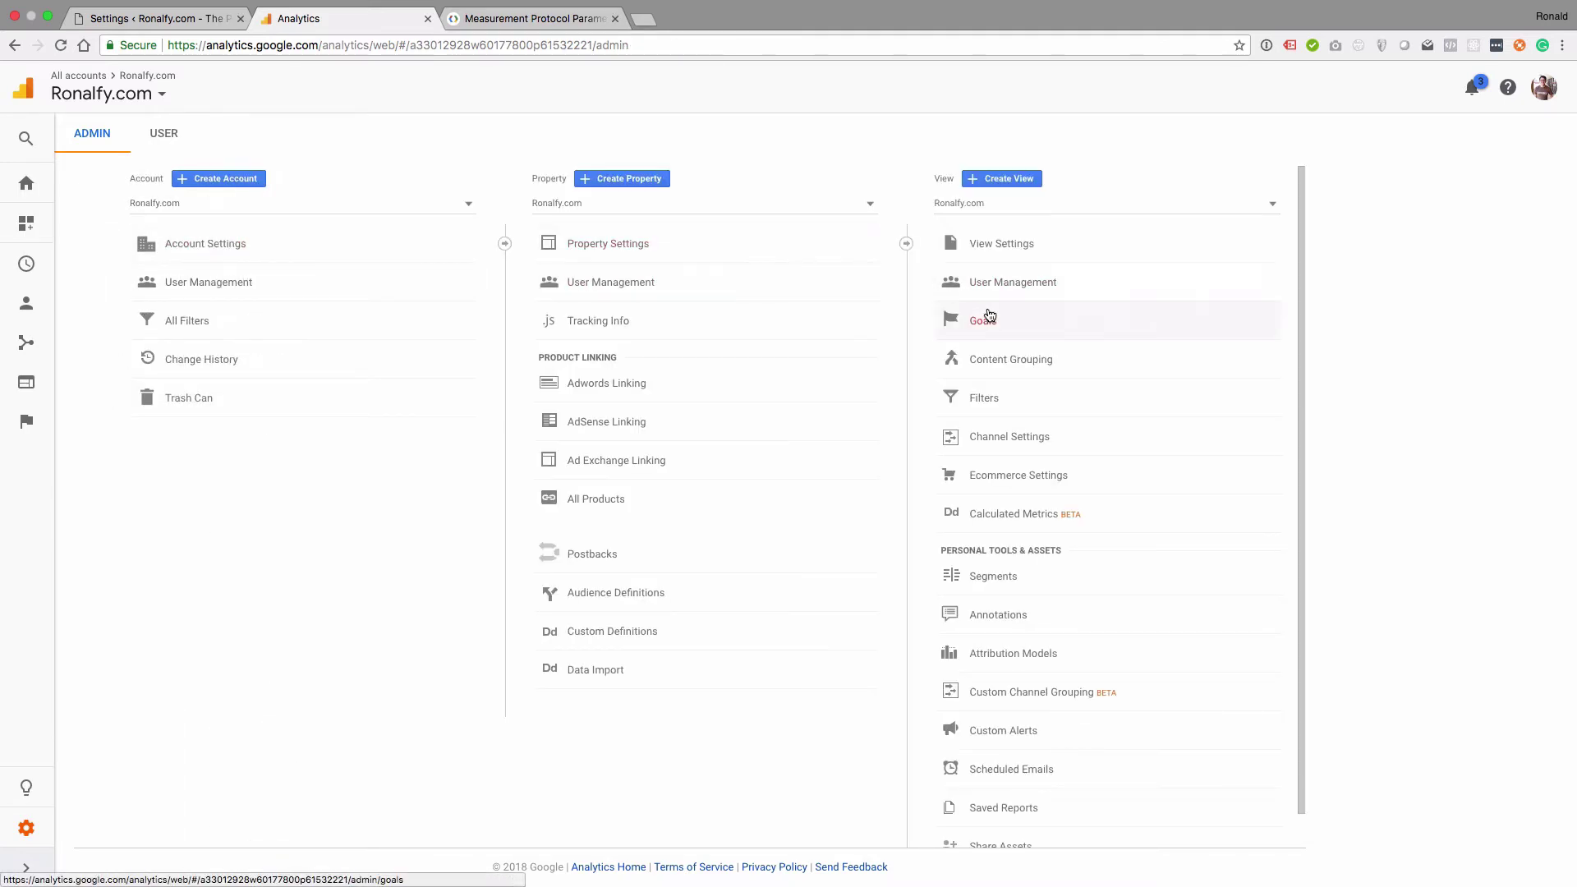
- Review the Form Pagination goal's event conditions and cancel without changes
left_click(991, 321)
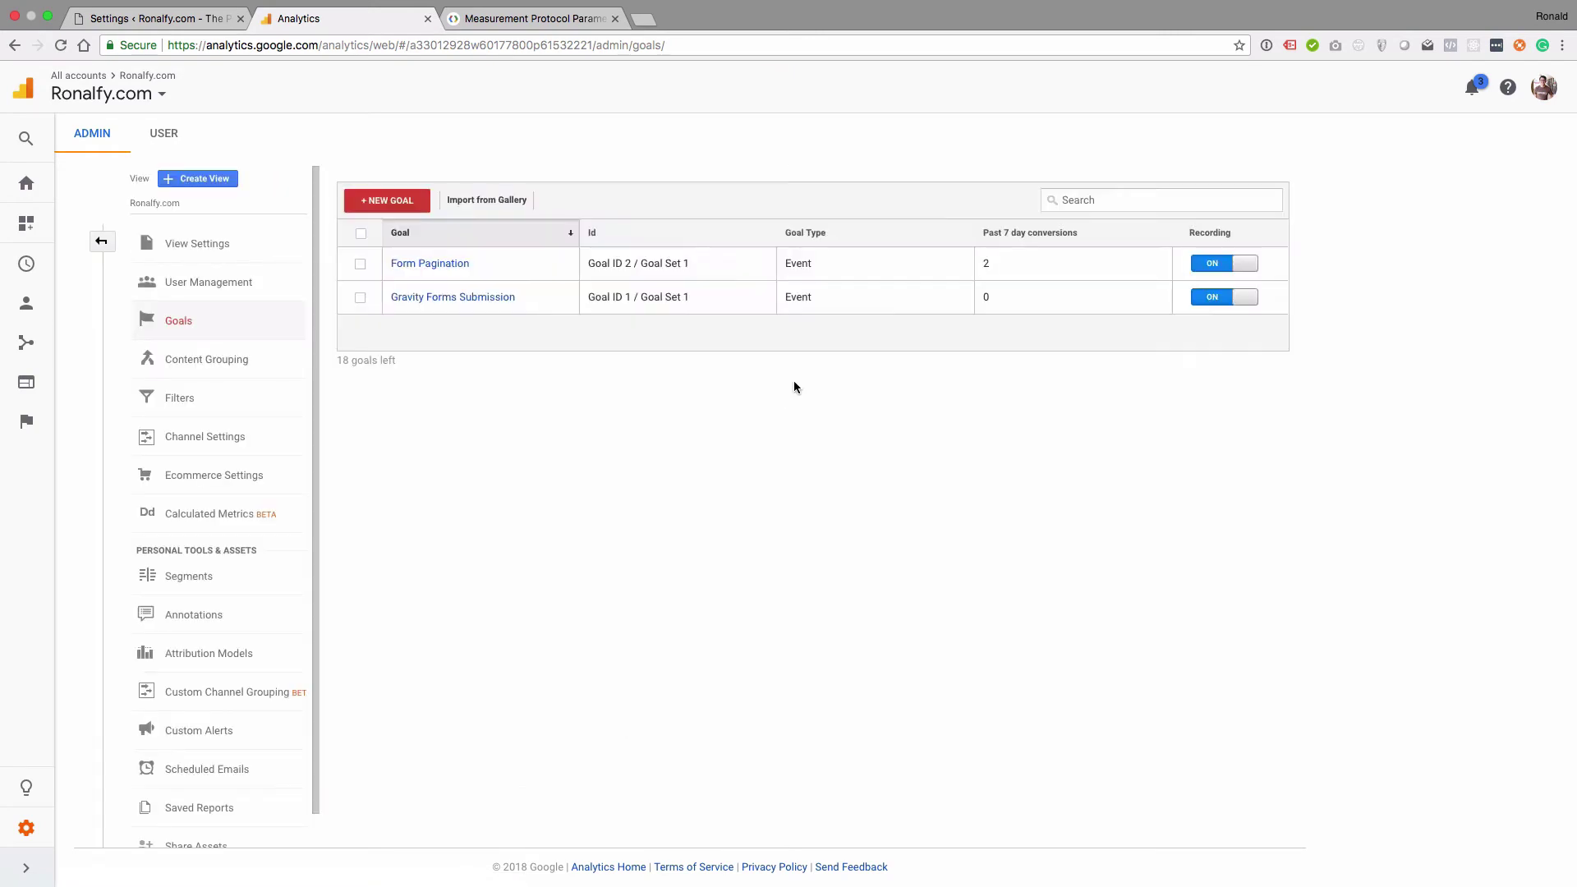
left_click(444, 265)
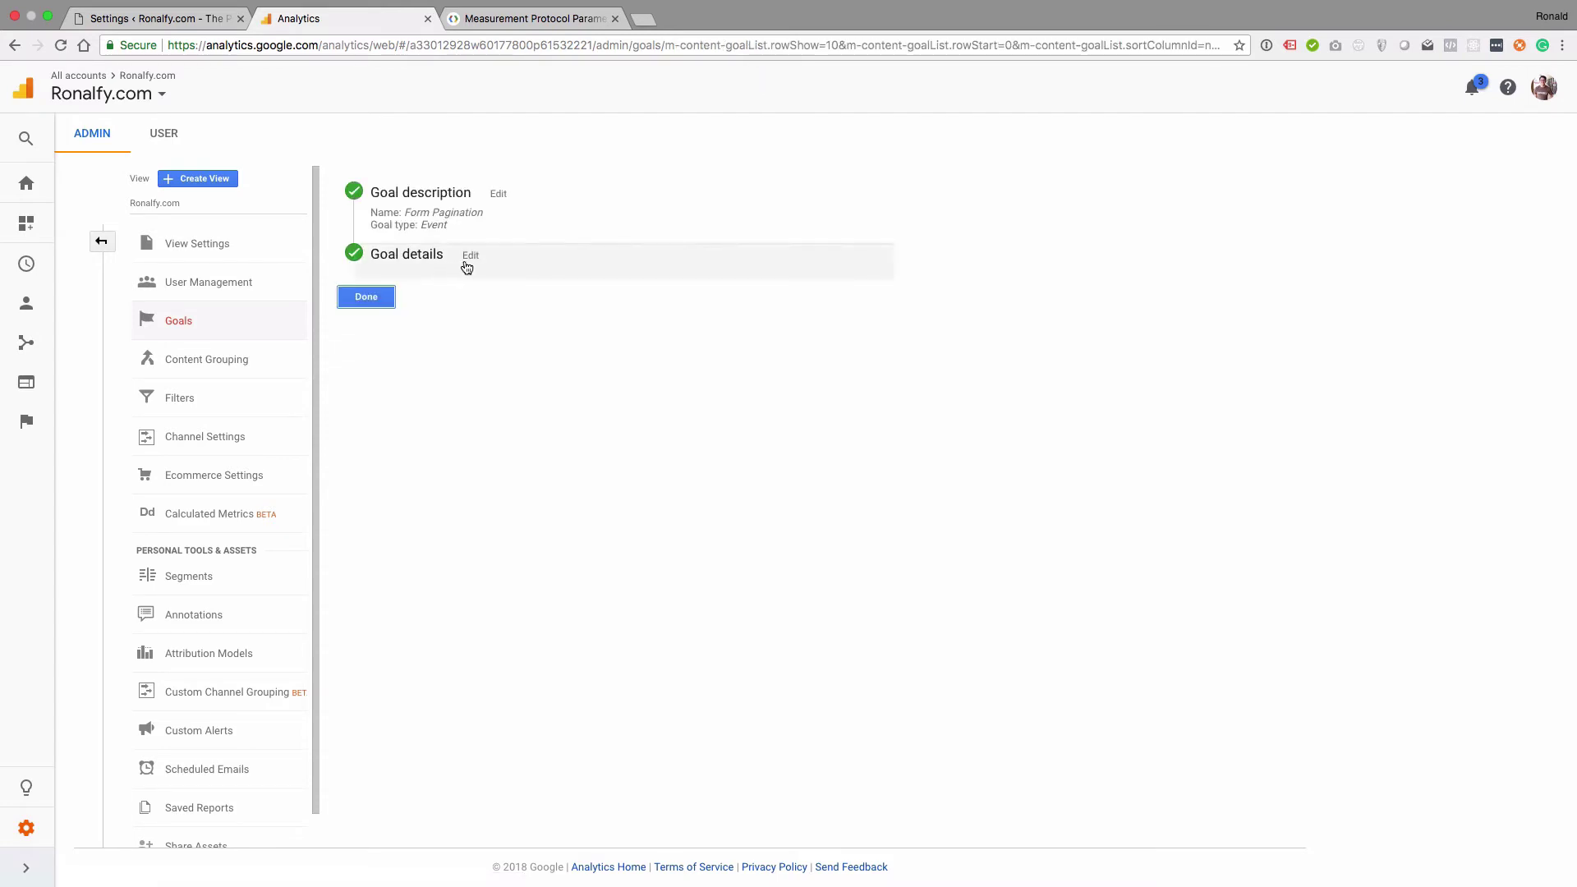
left_click(470, 256)
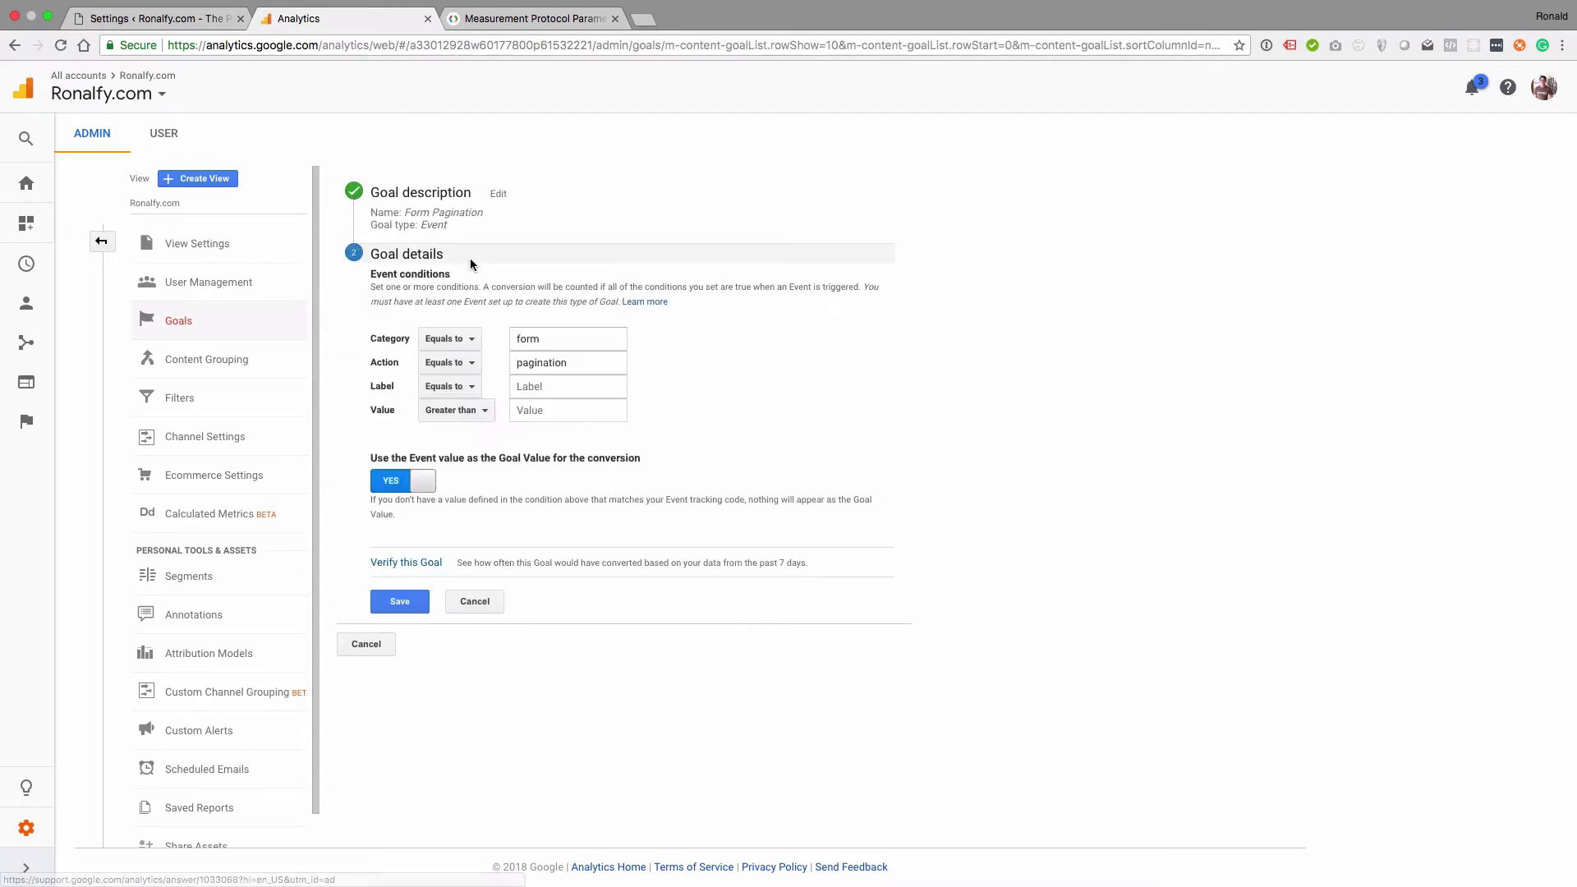
left_click(562, 343)
left_click(570, 363)
double_click(514, 363)
key("Right")
left_click(486, 606)
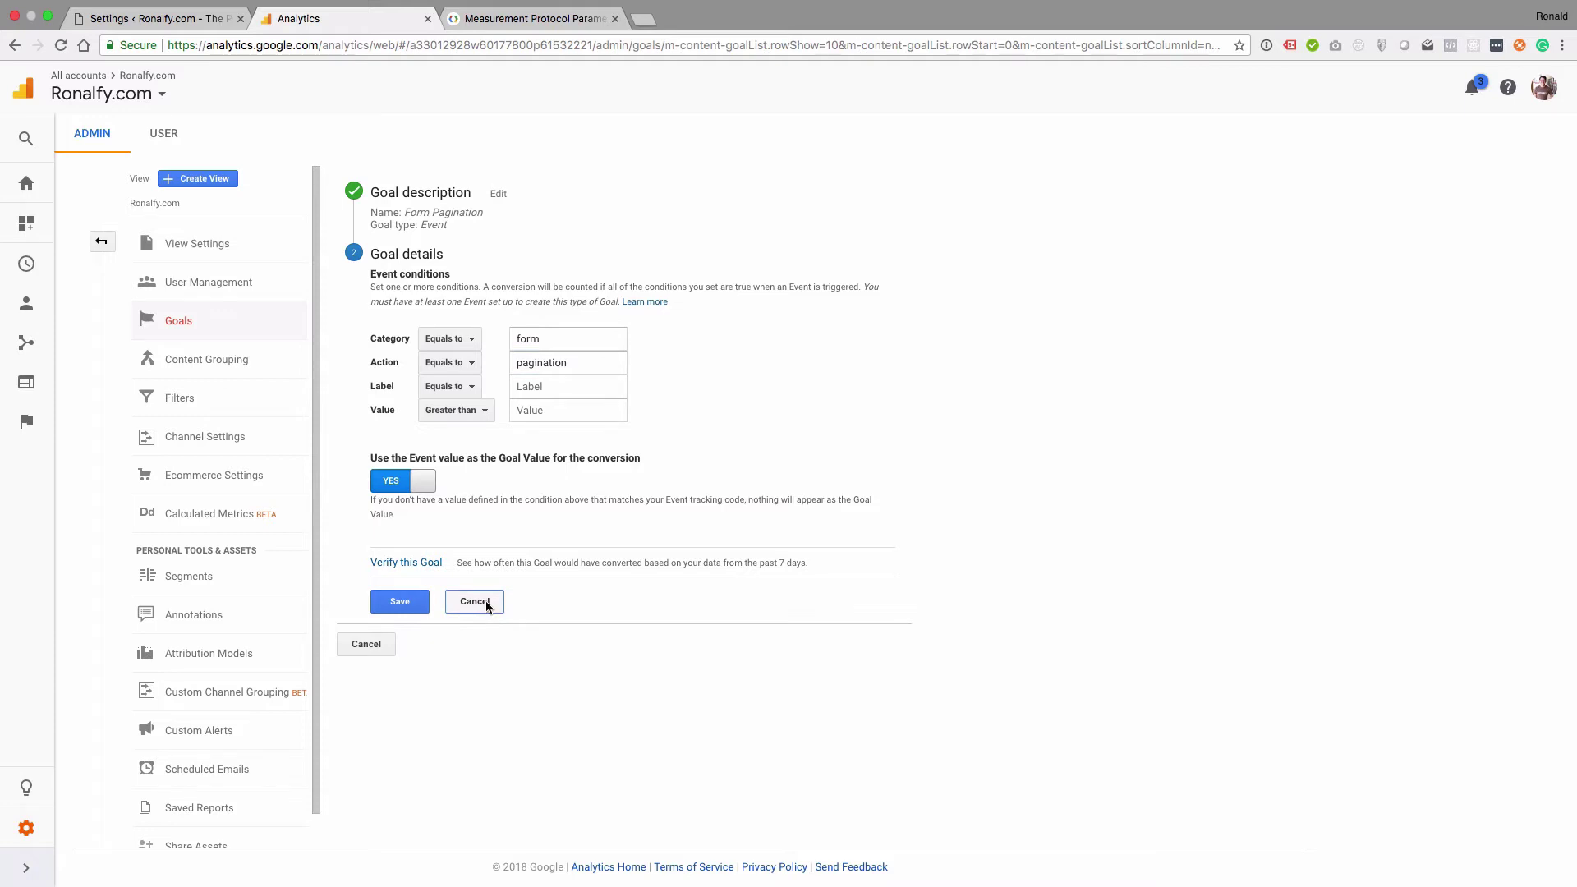
- Review the Gravity Forms Submission goal's event conditions, then return to WordPress
left_click(474, 302)
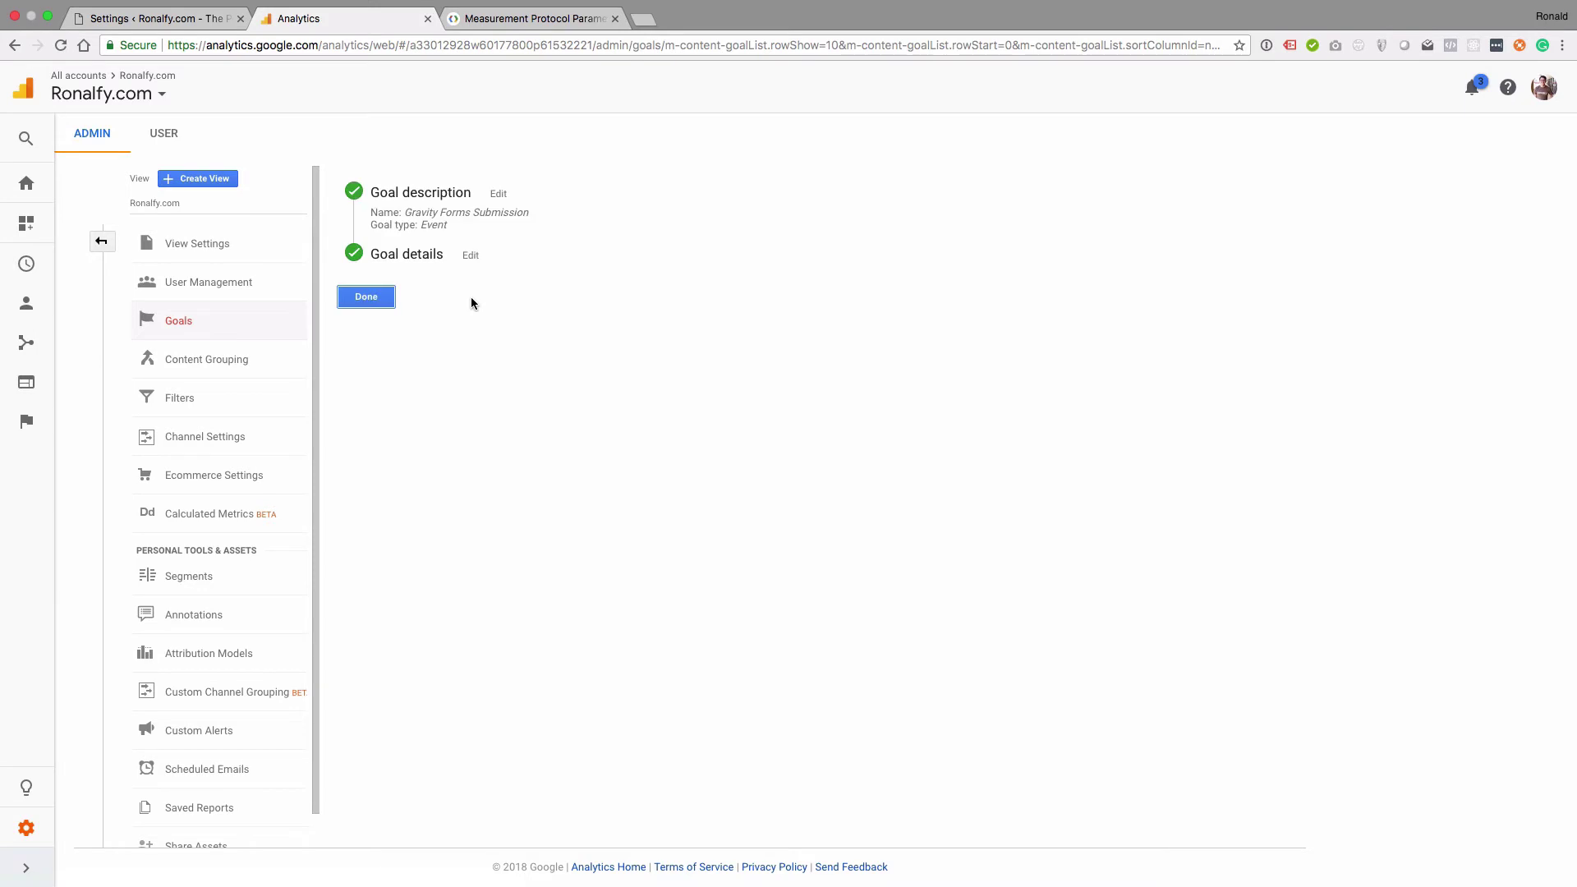
left_click(474, 272)
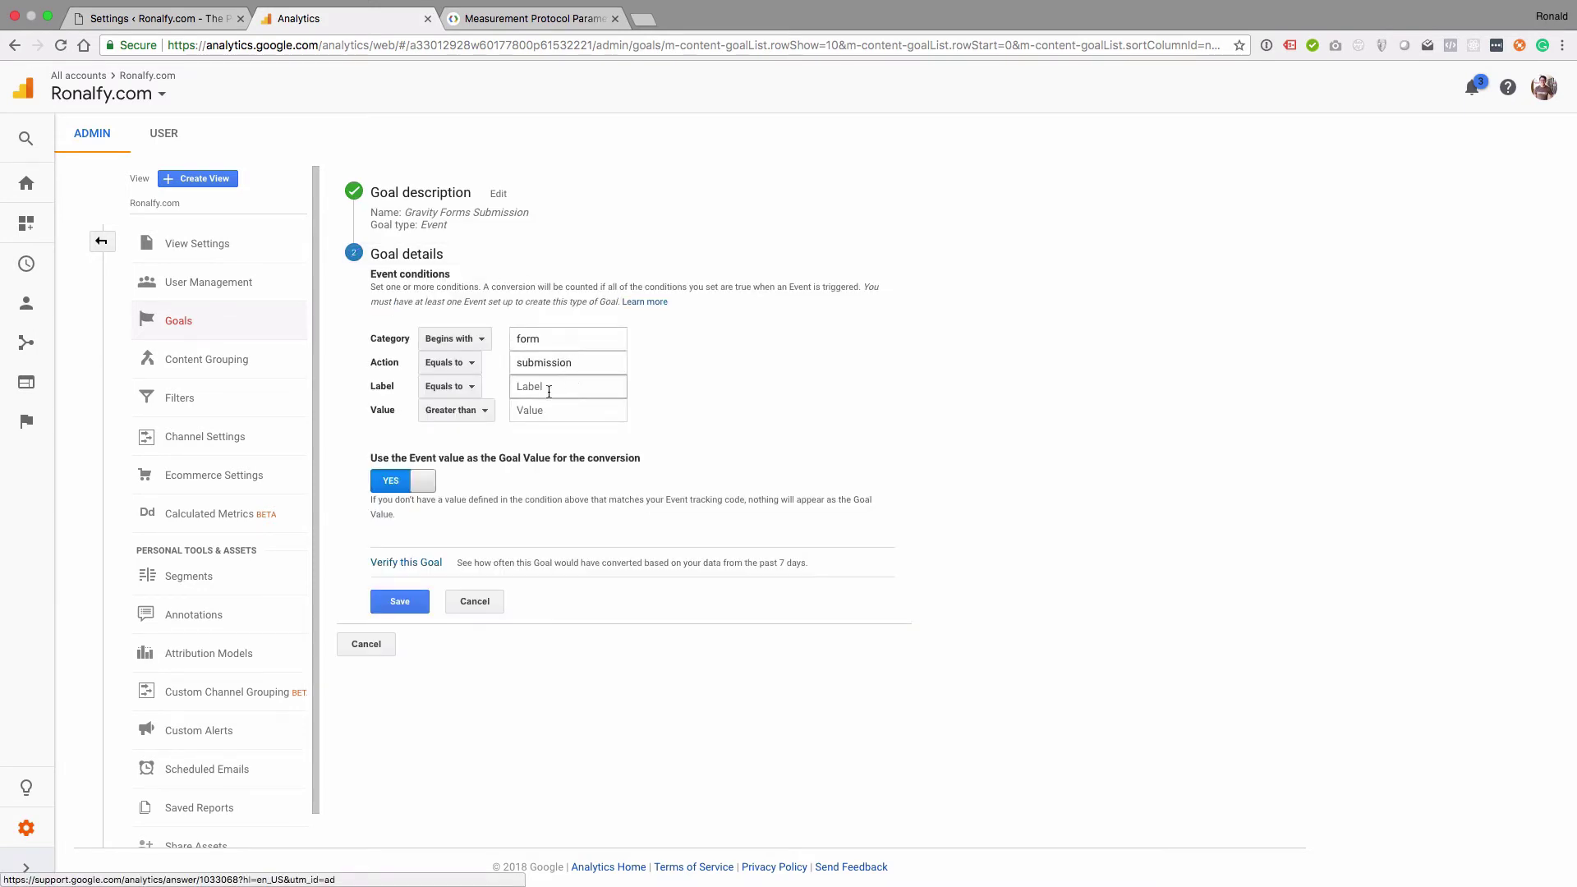
left_click(215, 24)
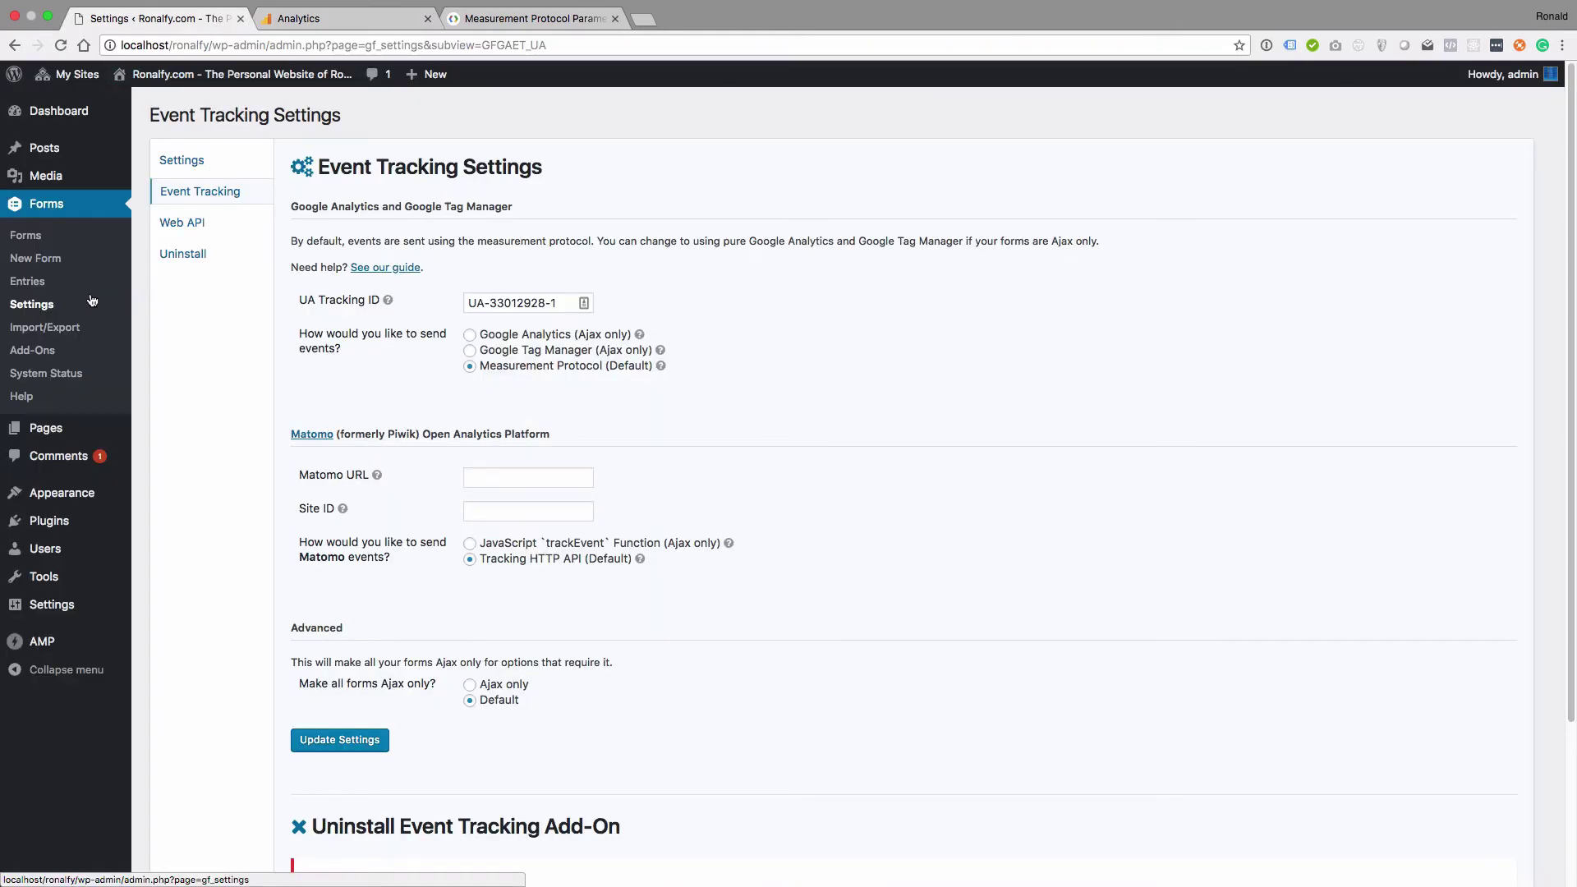
- Delete Submission Tracking Feed 1 from the Contact Form's Submission Tracking settings
left_click(72, 239)
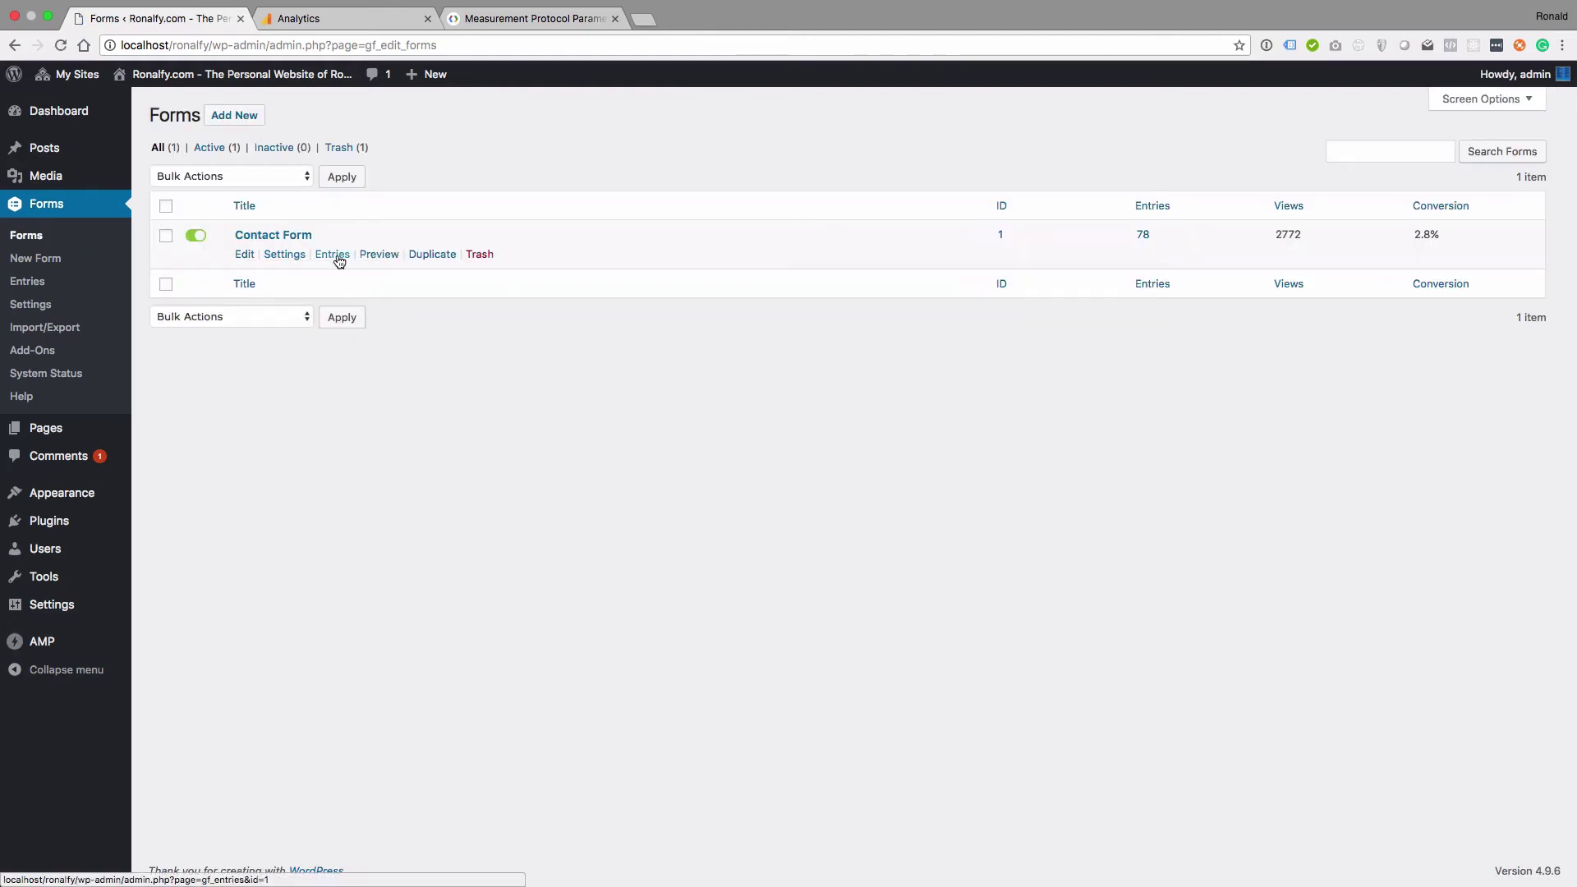
mouse_move(286, 255)
left_click(313, 350)
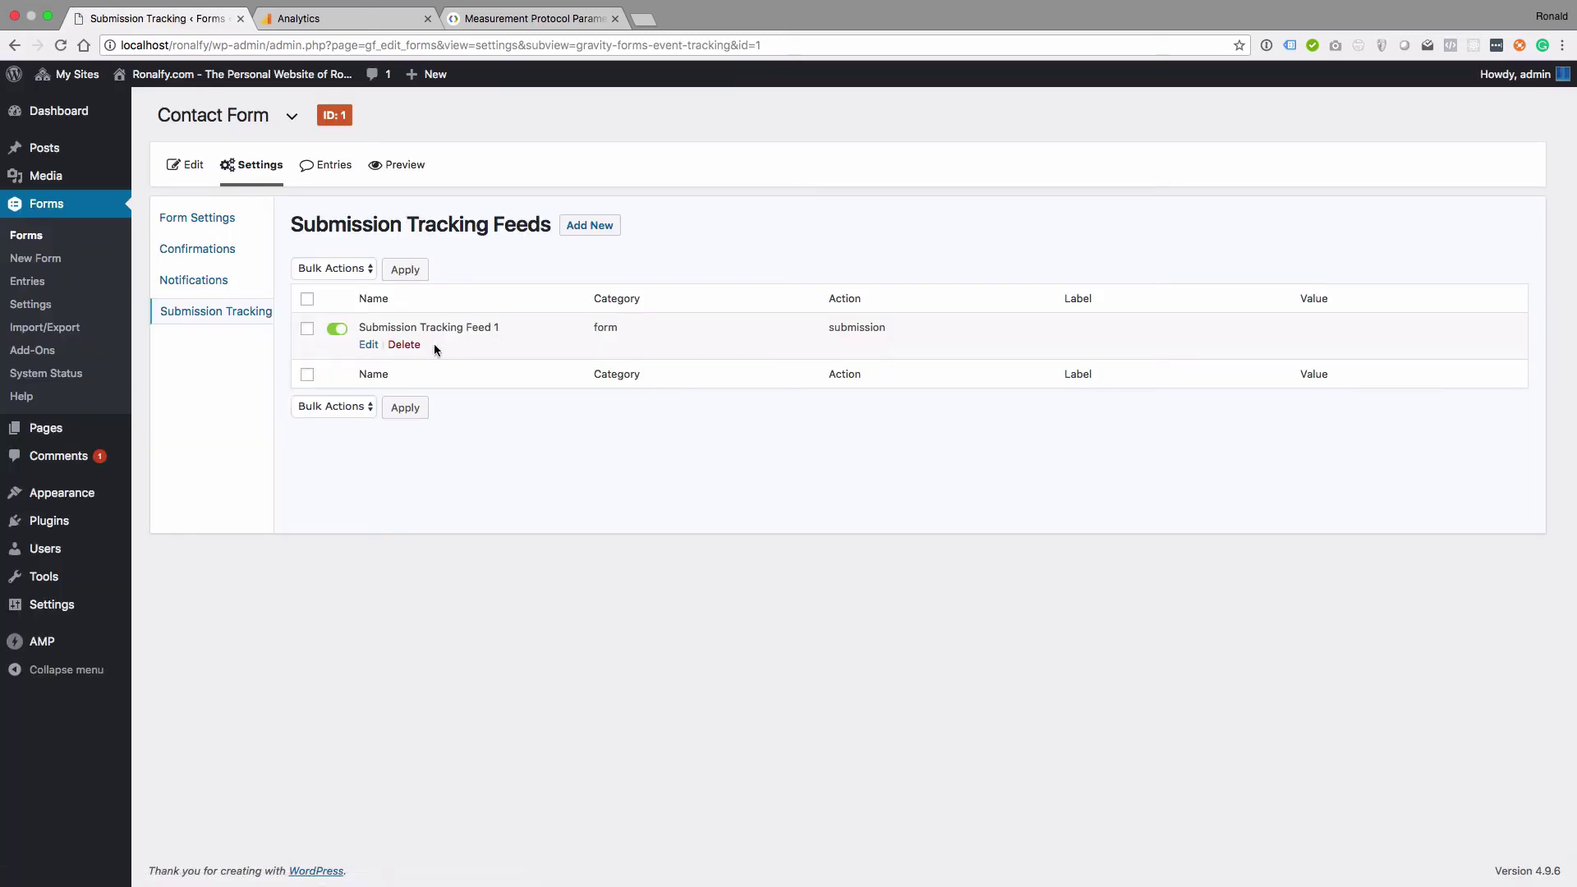
left_click(409, 345)
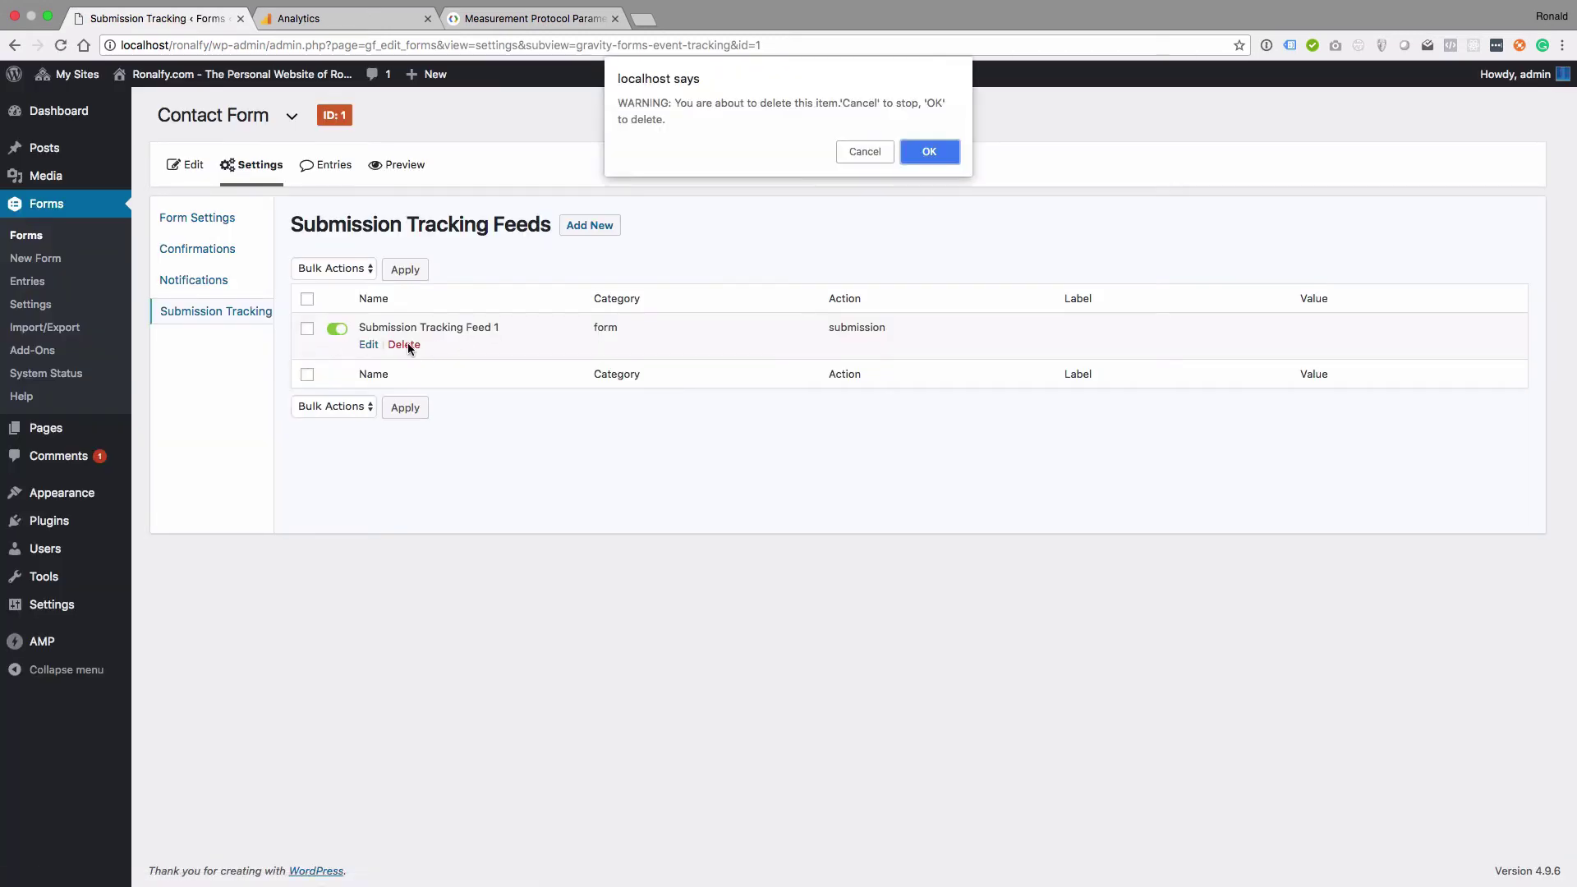
left_click(929, 151)
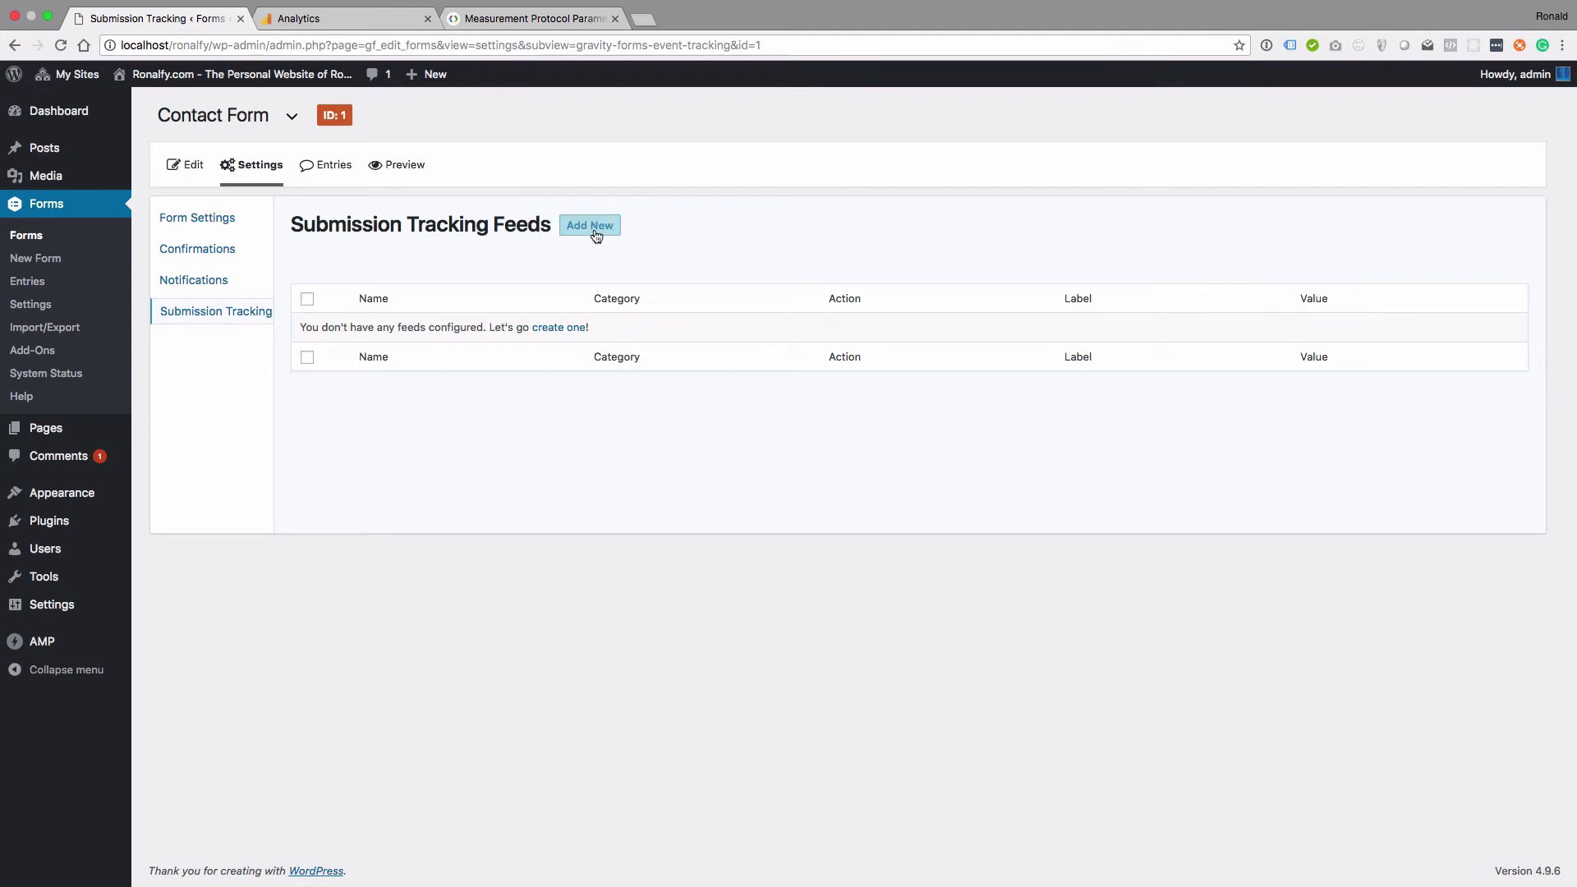
- Add a new feed with Event Category 'form' and Event Action 'submission'
left_click(597, 235)
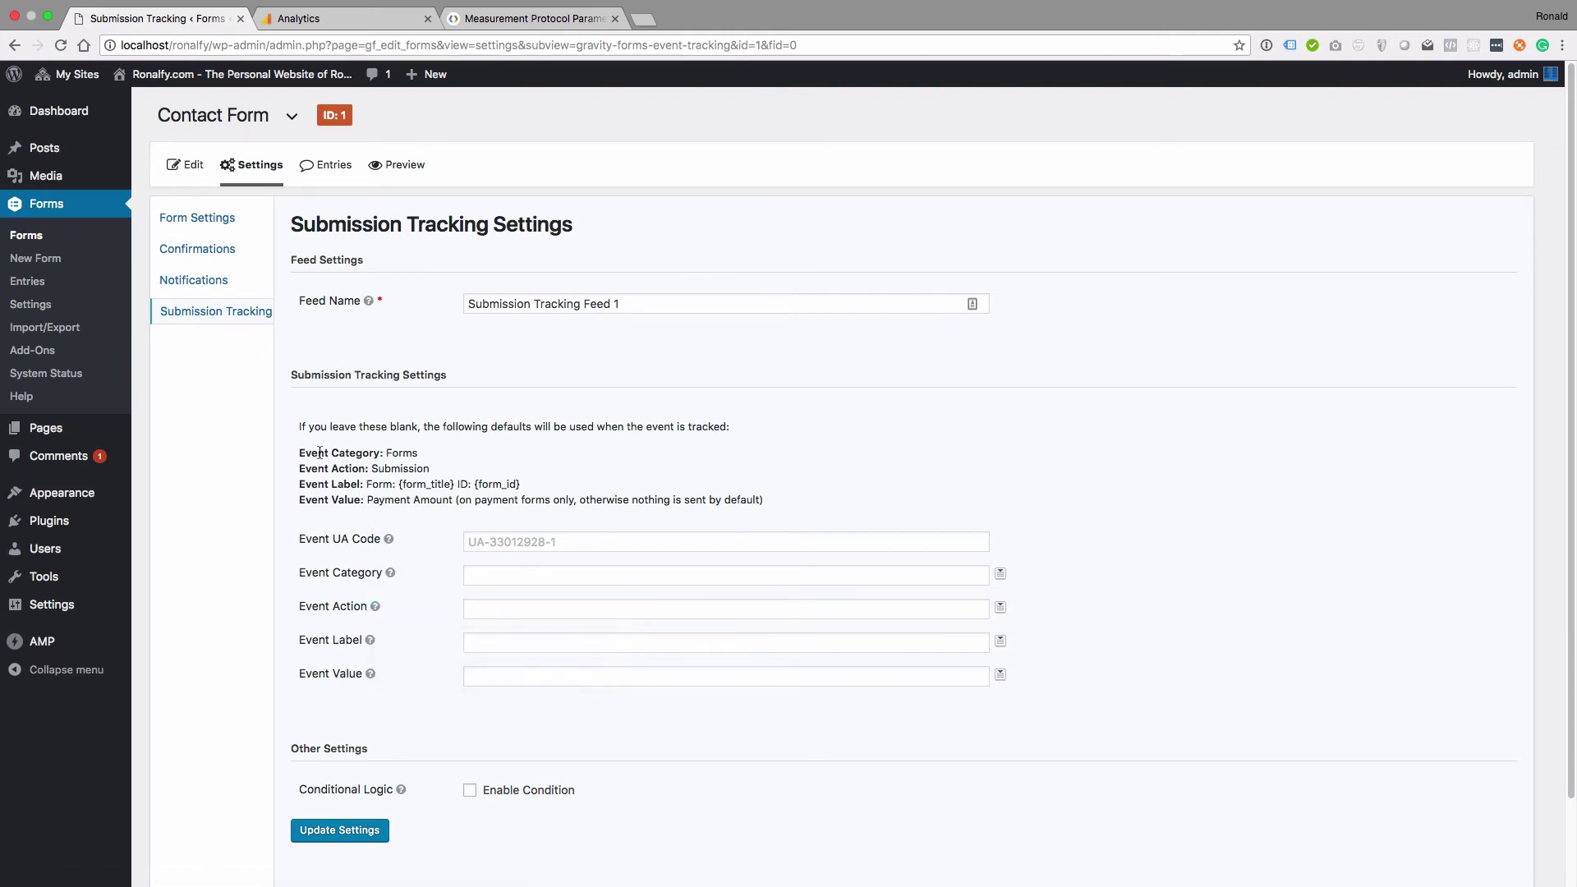
left_click_drag(299, 452, 571, 494)
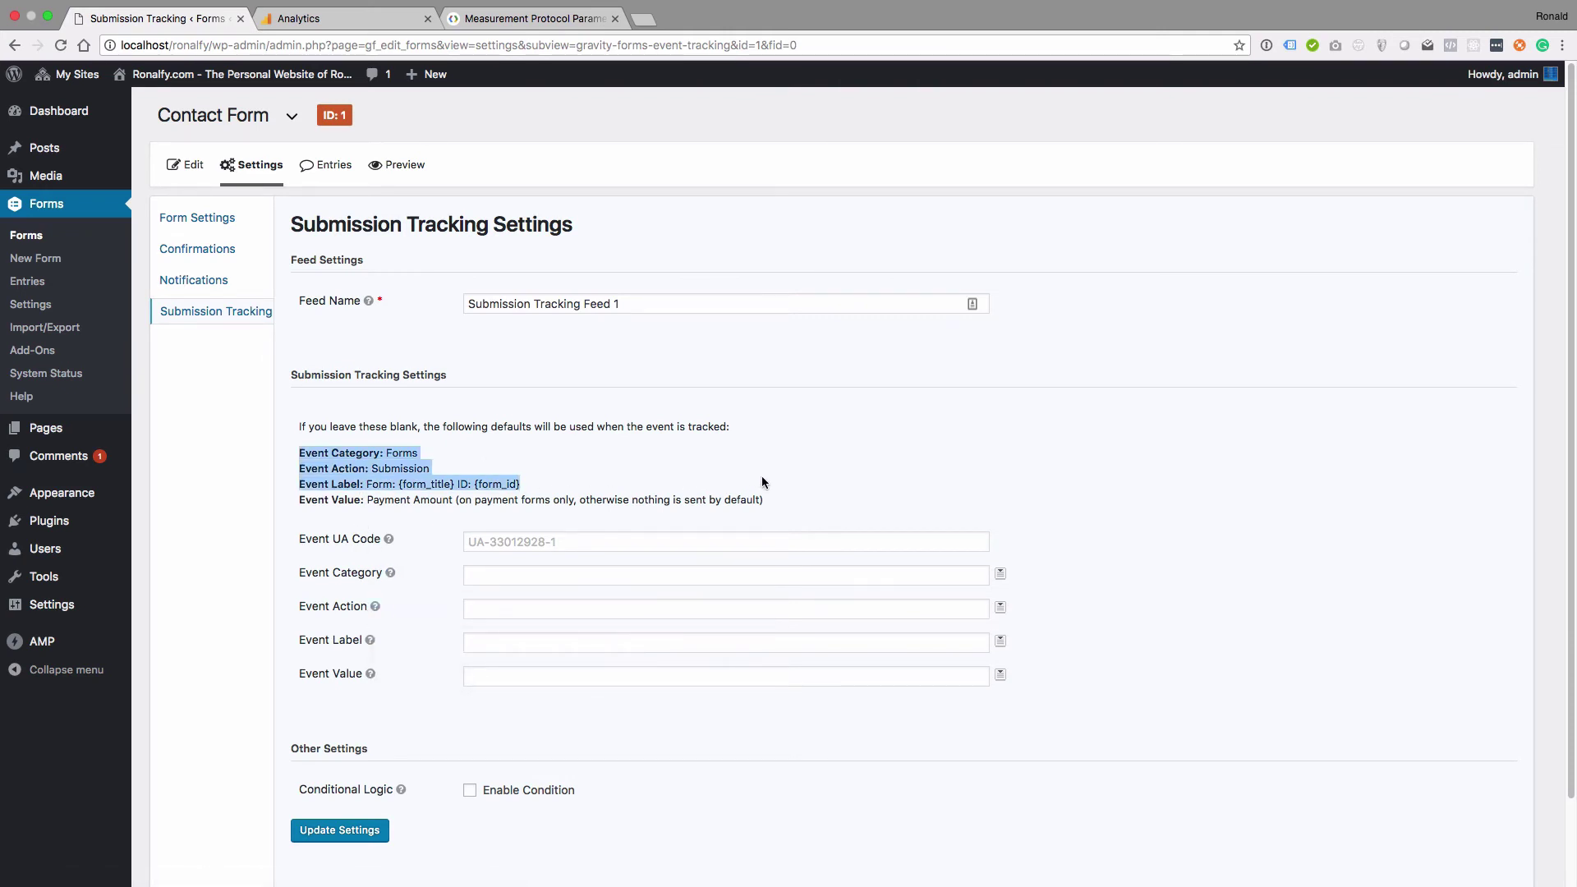
left_click_drag(768, 483, 781, 499)
left_click(517, 573)
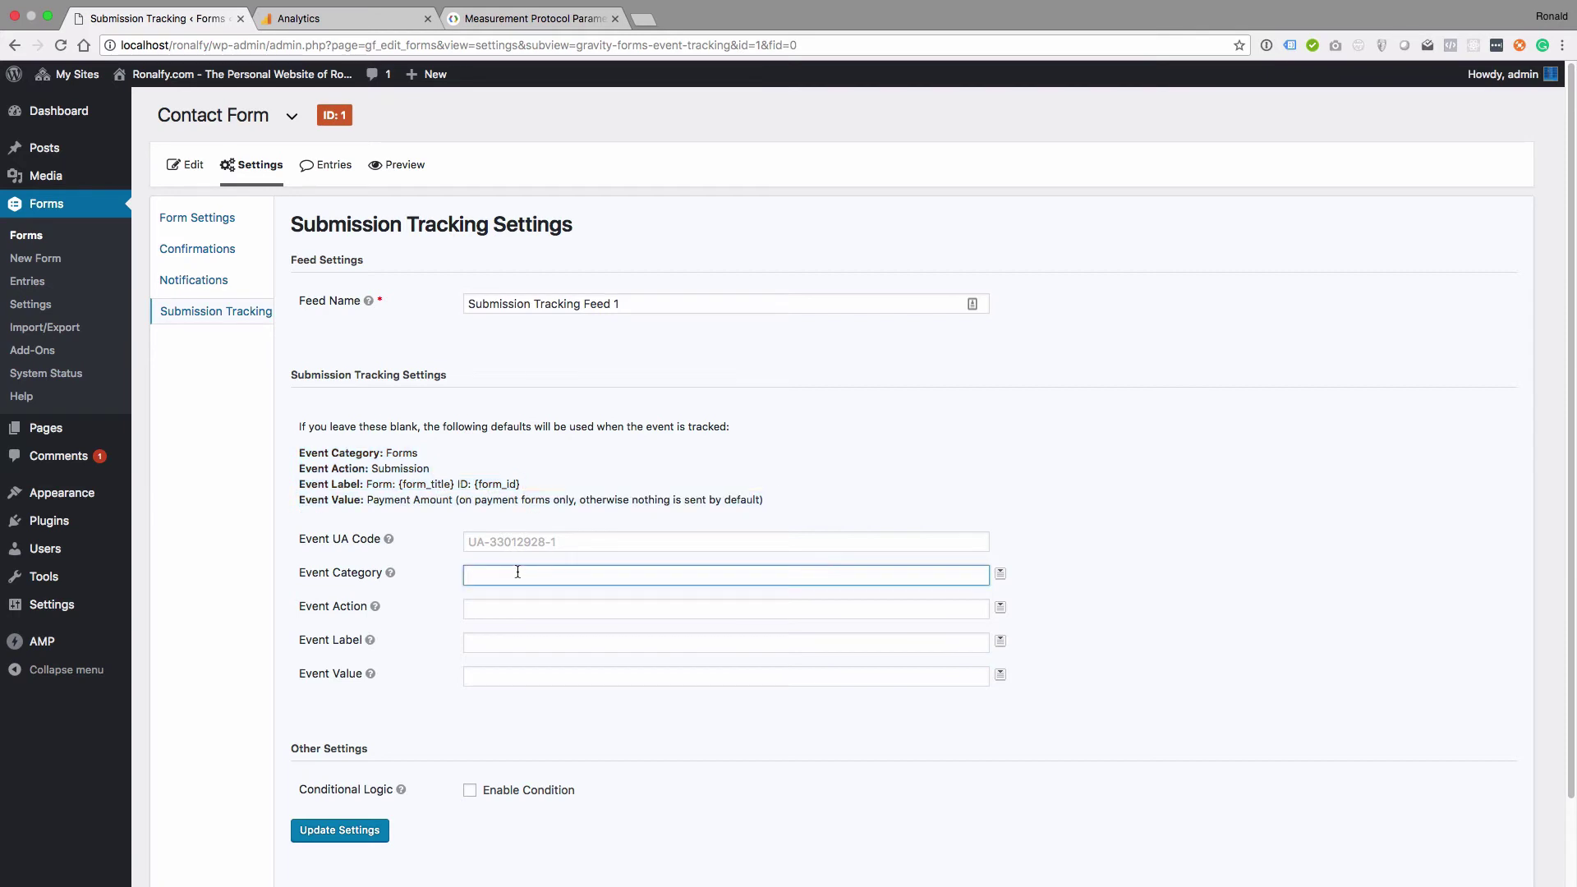
type("form")
key("Tab")
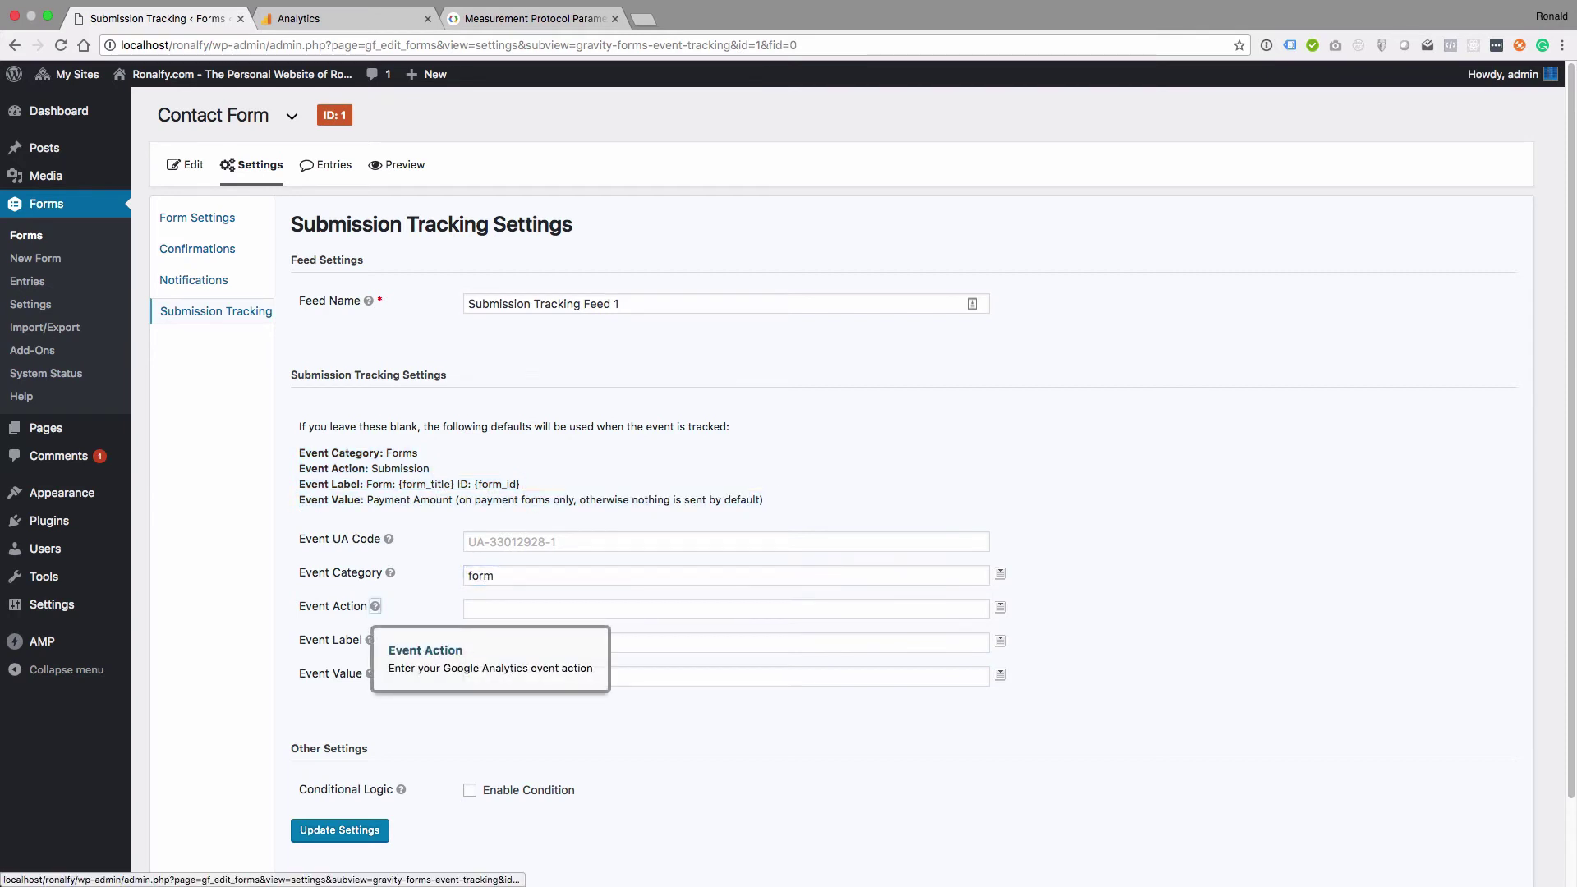
key("Tab")
type("submissi")
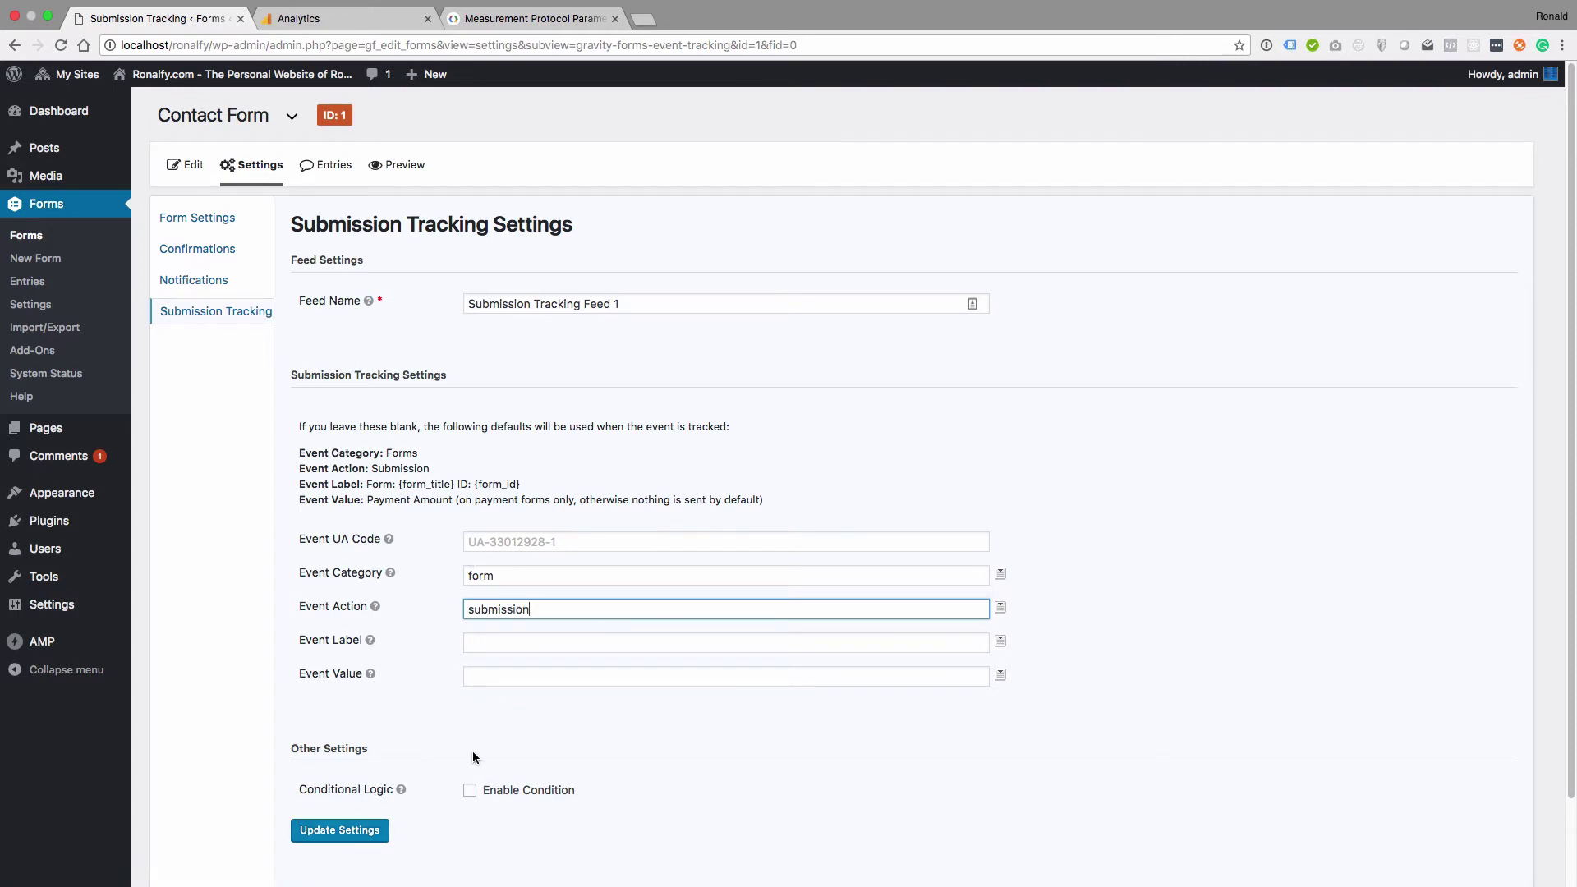
- Leave conditional logic off and save the feed settings
scroll(472, 750, "down", 2)
left_click(470, 694)
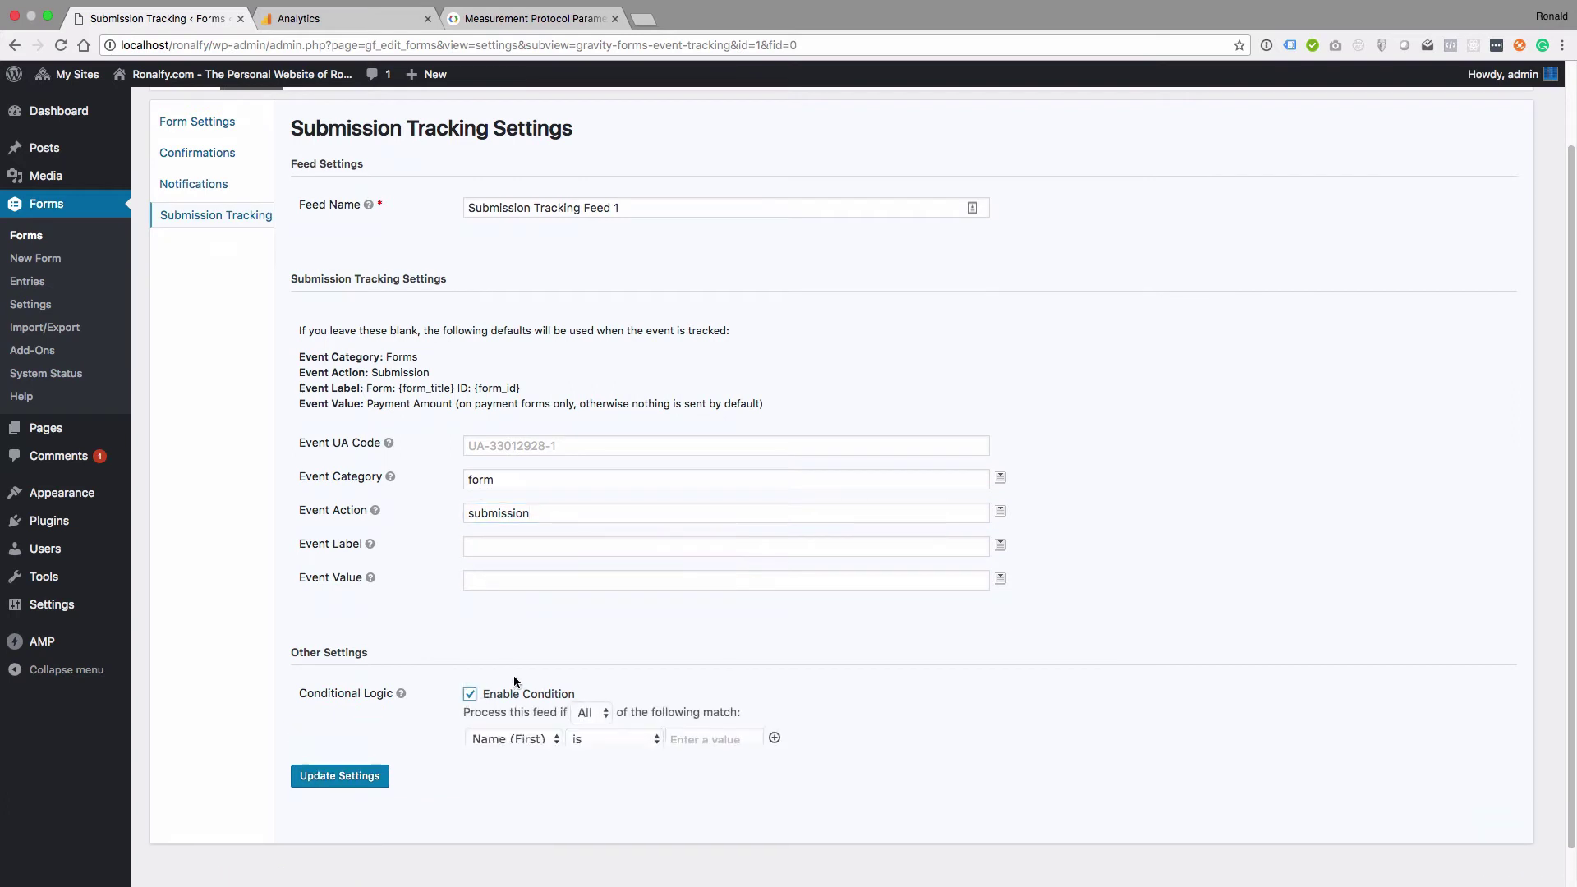
left_click(470, 695)
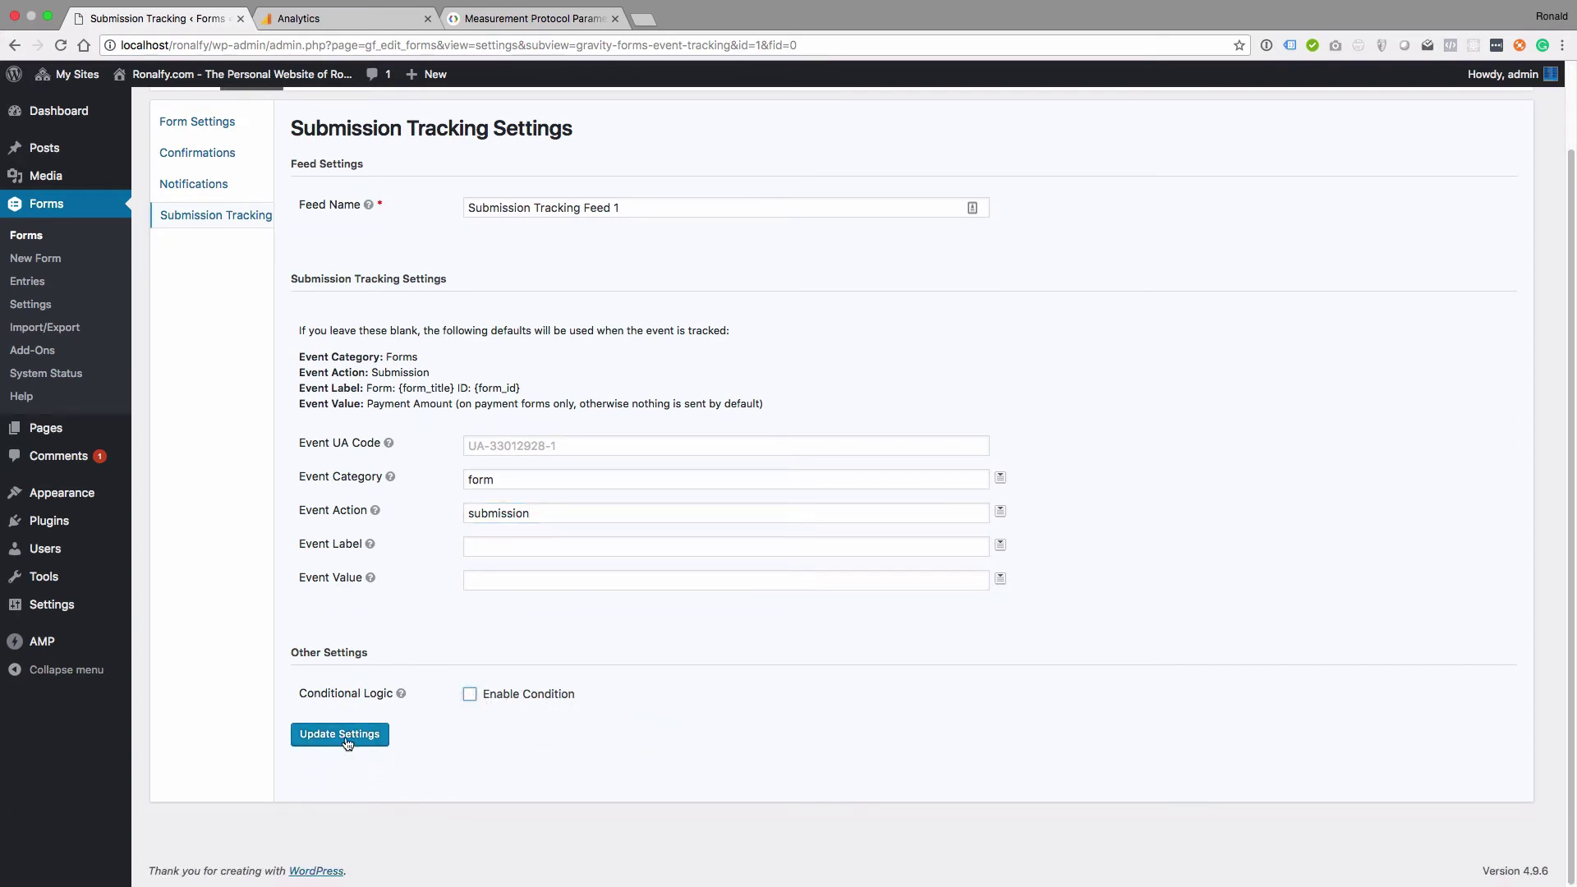
left_click(349, 740)
- Open the site in a new tab at localhost/ronalfy/contact
mouse_move(221, 75)
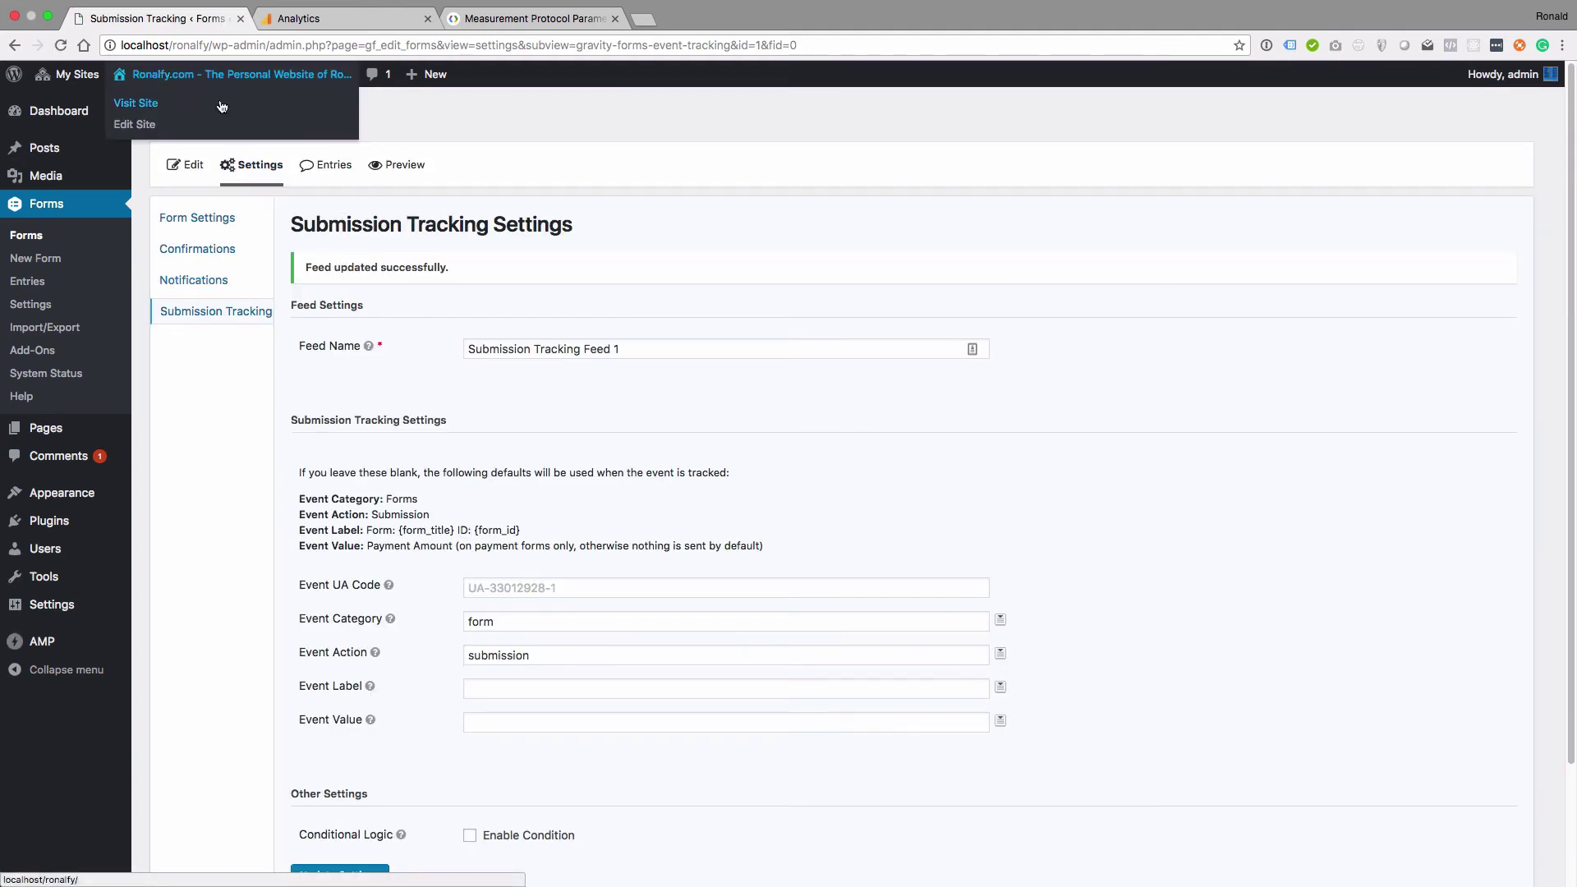
right_click(223, 103)
left_click(256, 111)
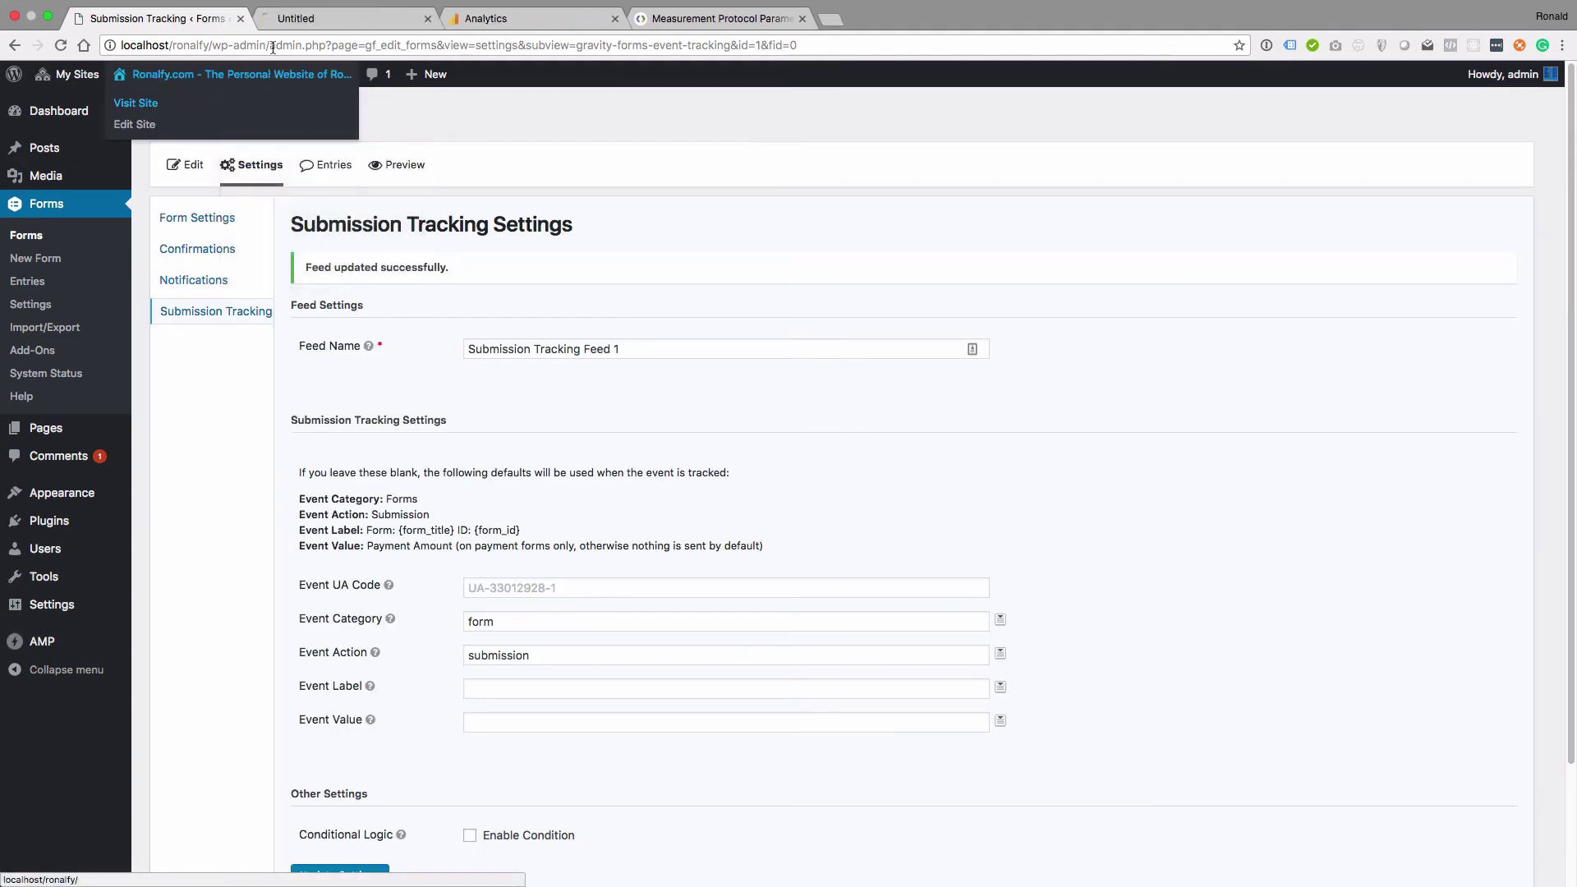
left_click(322, 18)
left_click(313, 45)
type("localhost/ronalfy/con")
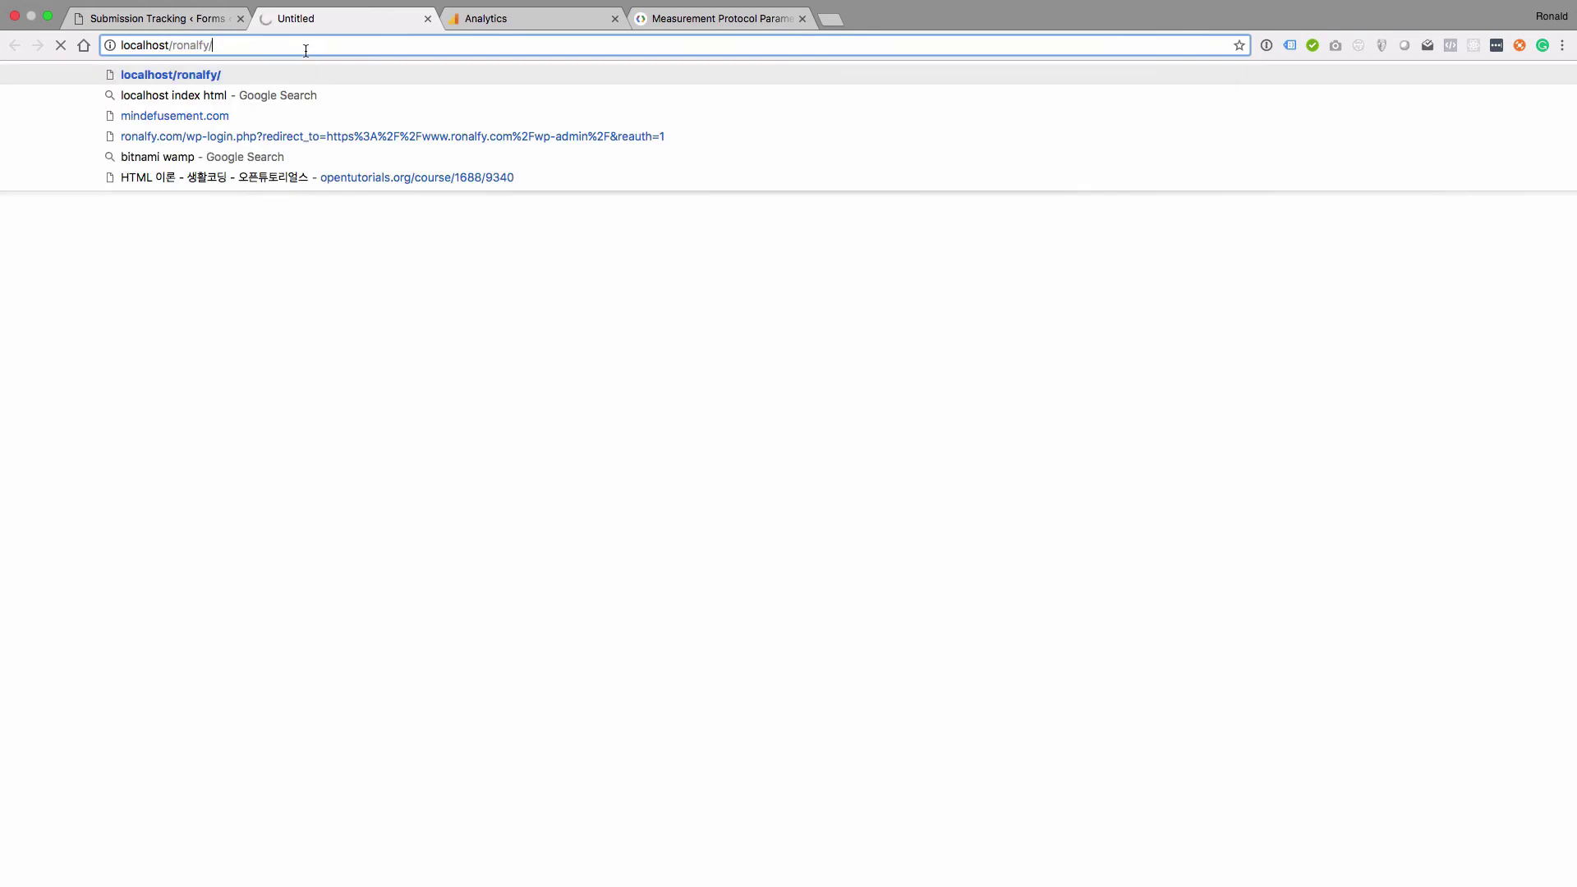
type("tact/")
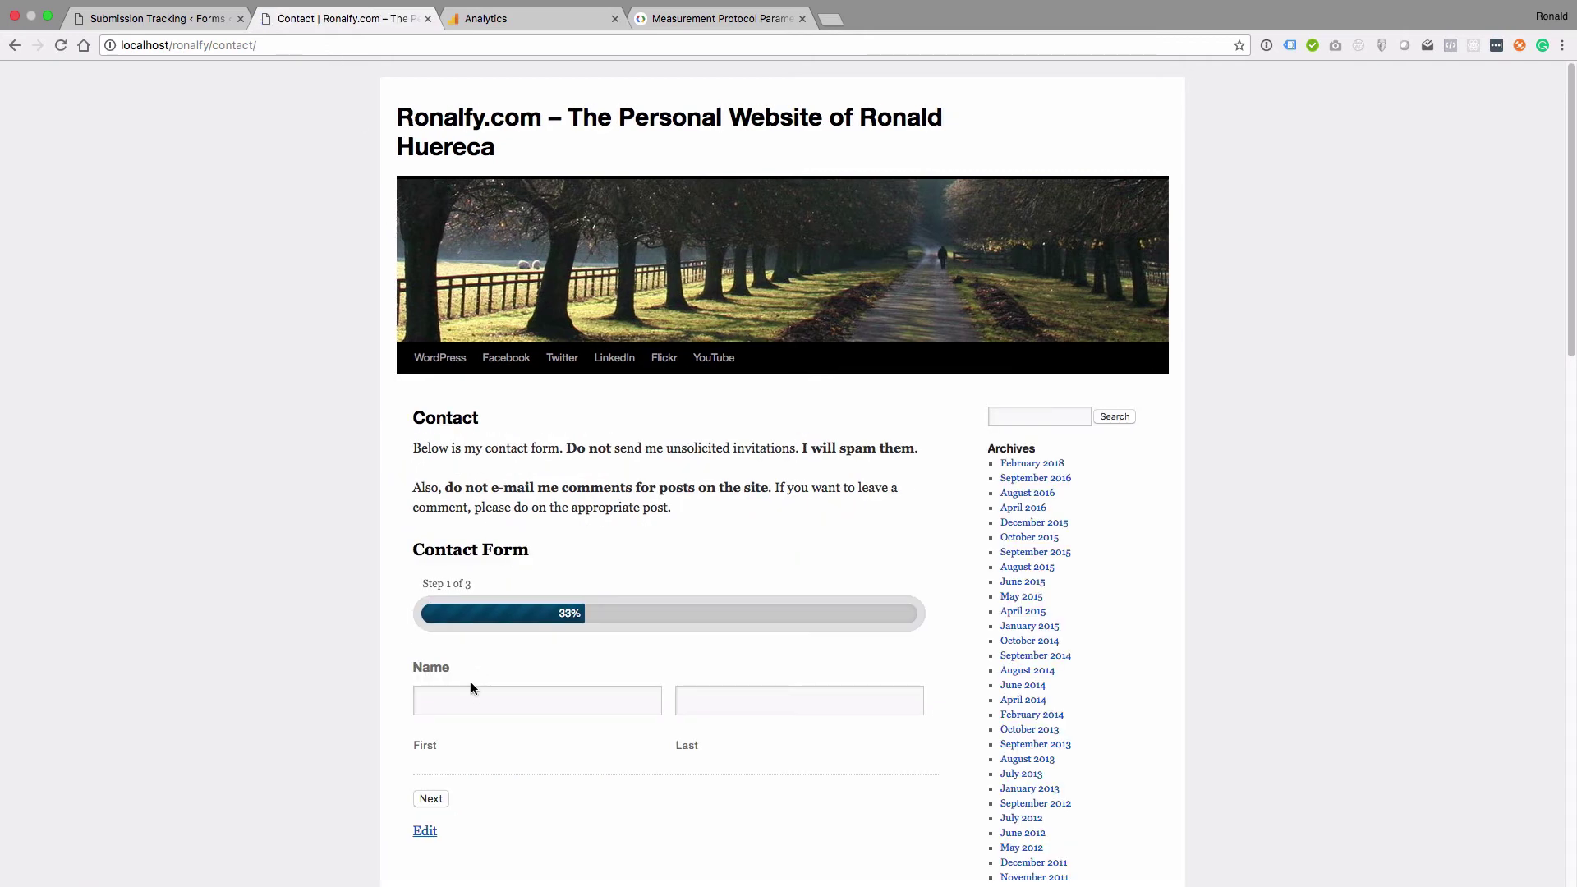
- Enter a first and last name in the contact form and advance to the next step
left_click(469, 692)
type("Ronald")
key("Tab")
type("Huereca")
left_click(479, 785)
left_click(432, 799)
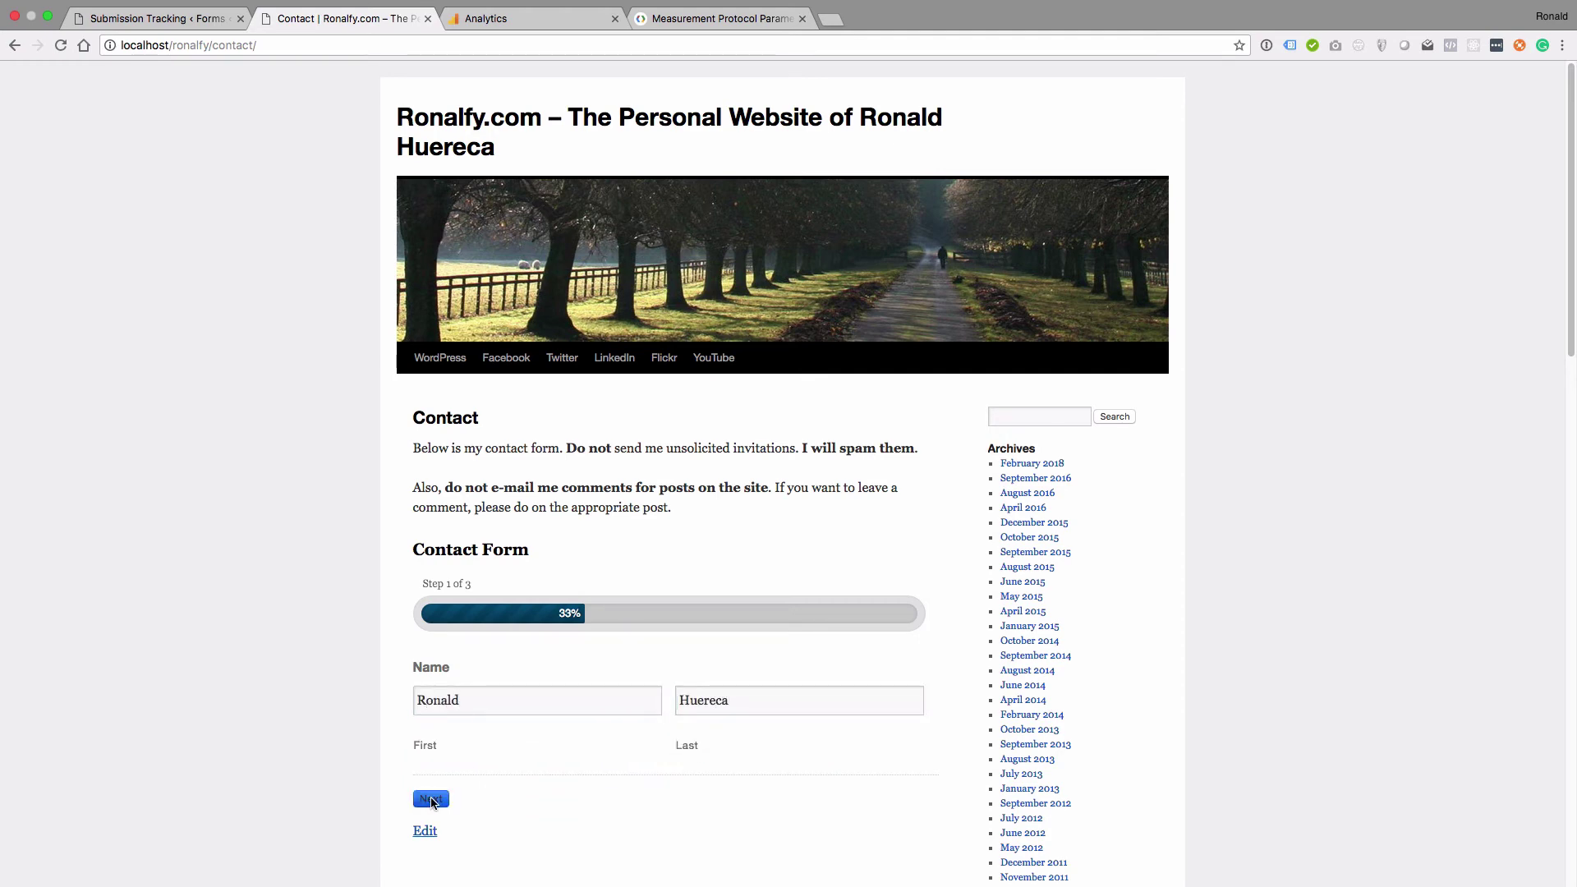
left_click(491, 18)
- Open the Analytics real-time Events report showing the form pagination event
left_click(36, 188)
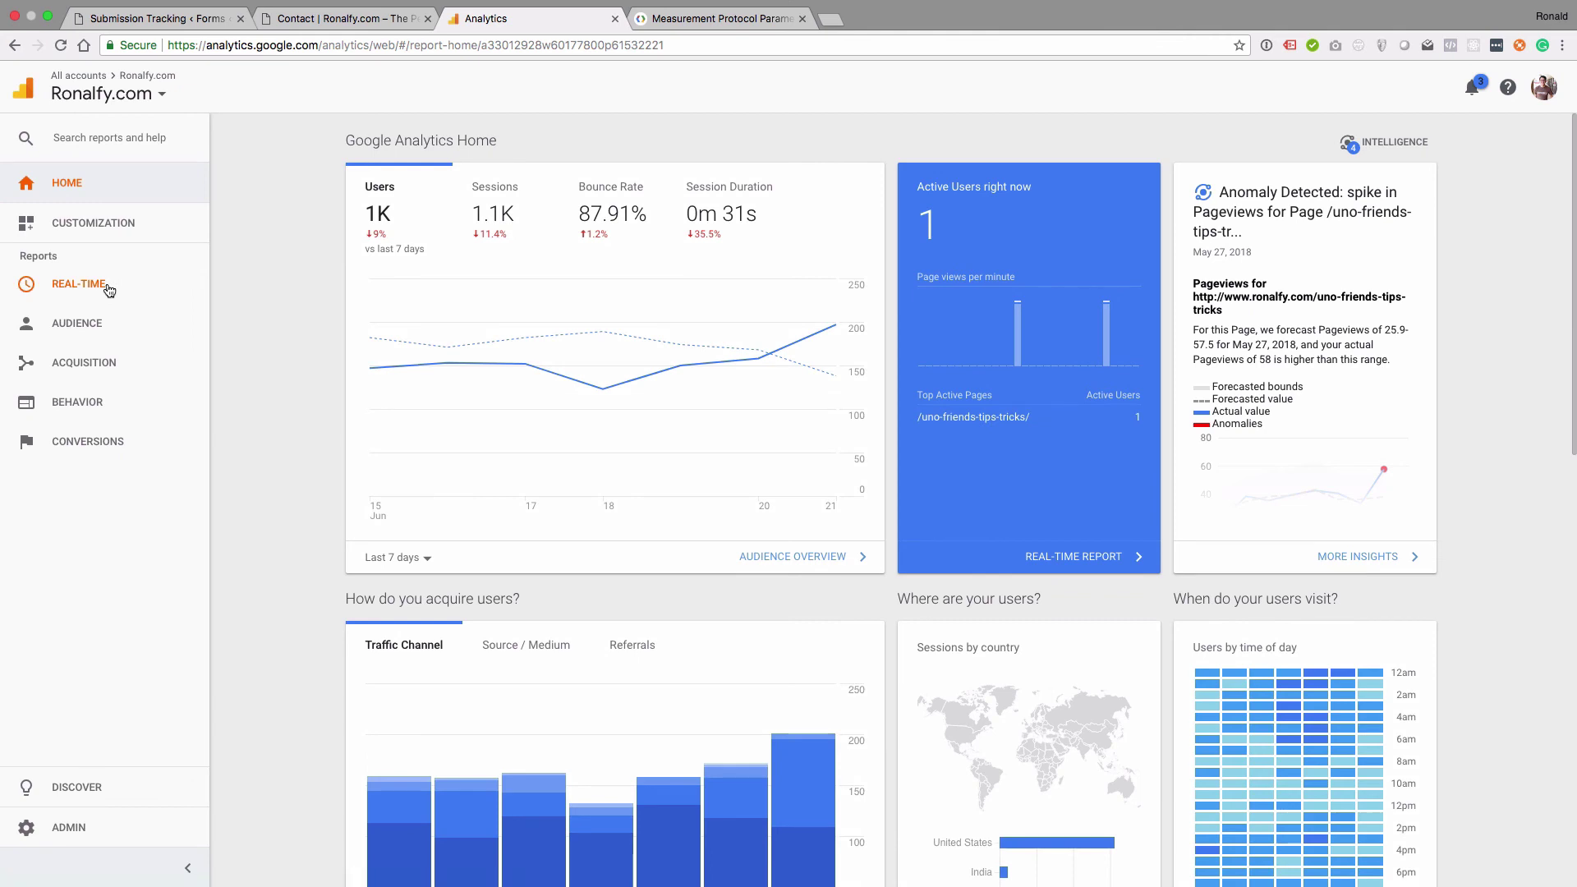
left_click(110, 289)
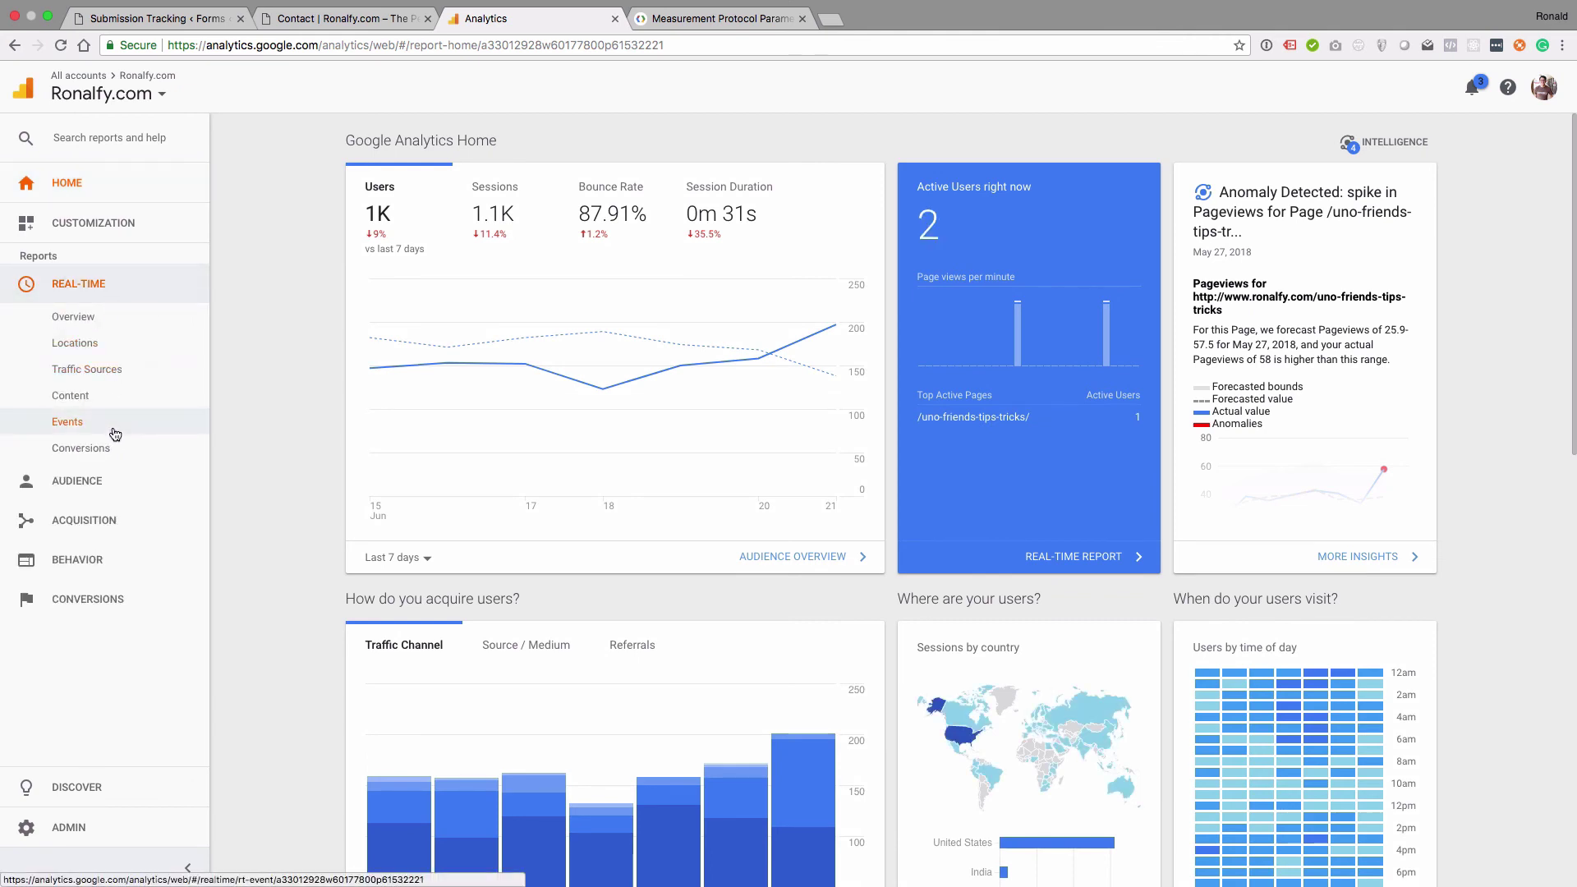
left_click(113, 432)
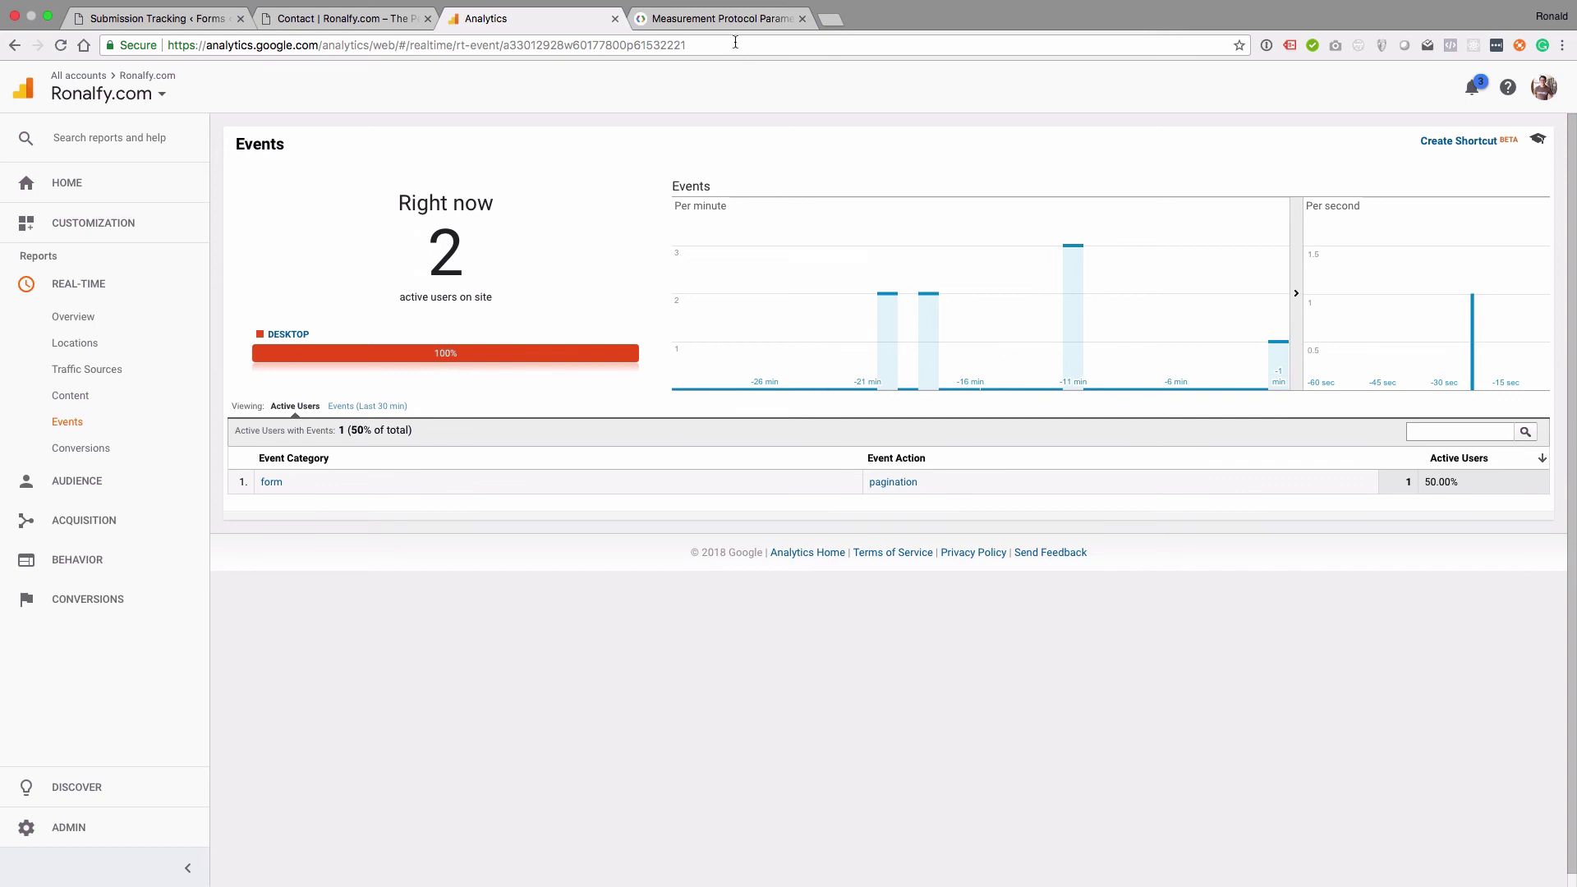
- Fill in the Subject field and advance the contact form to step 3
left_click(340, 21)
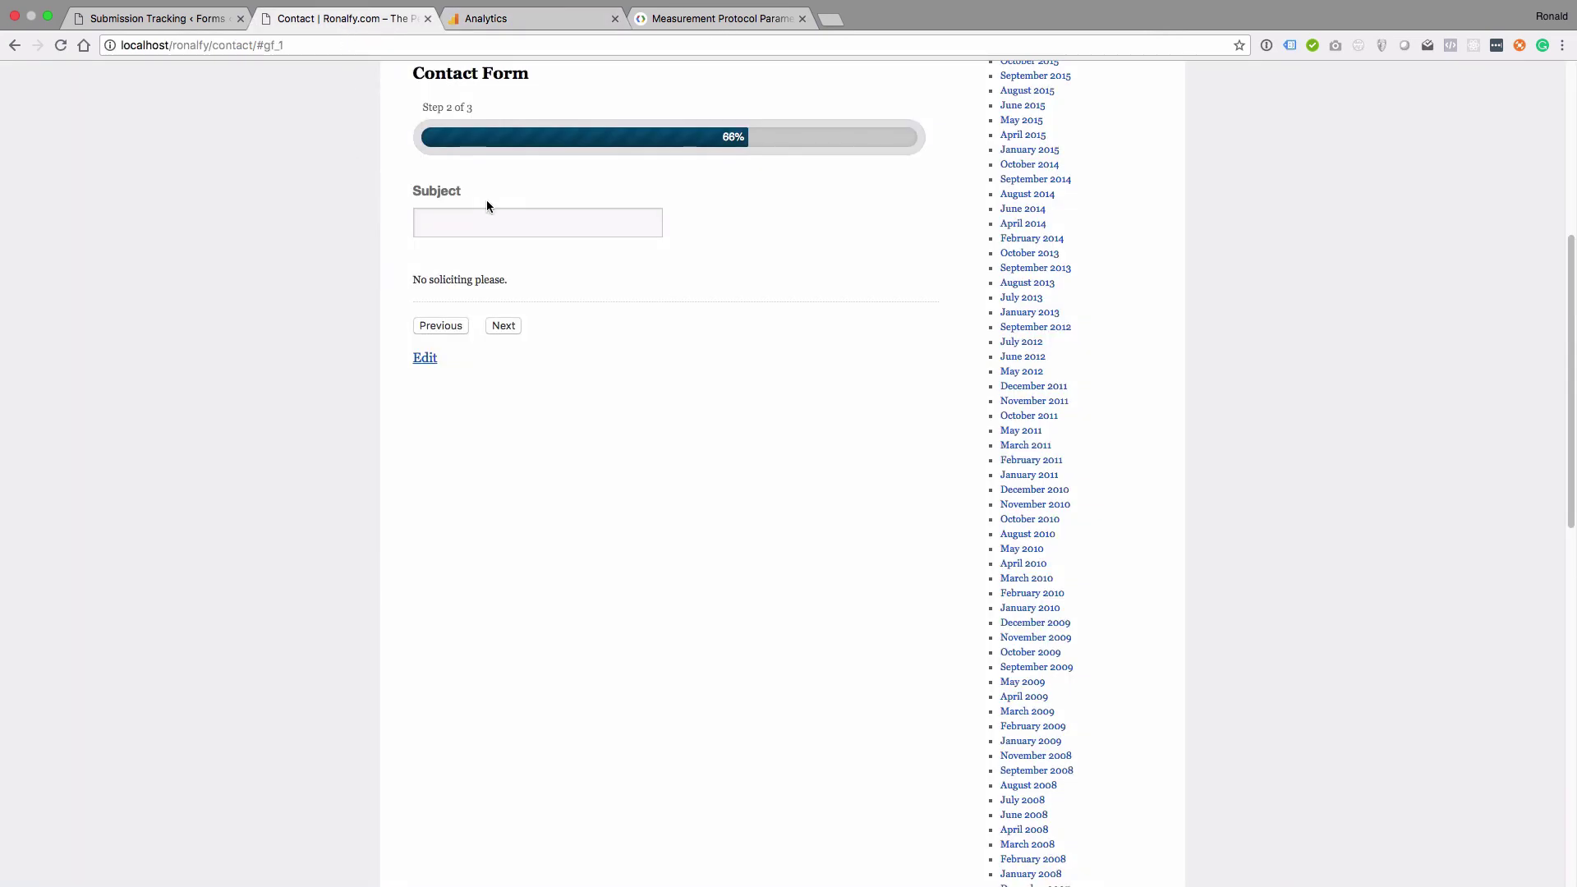
left_click(491, 221)
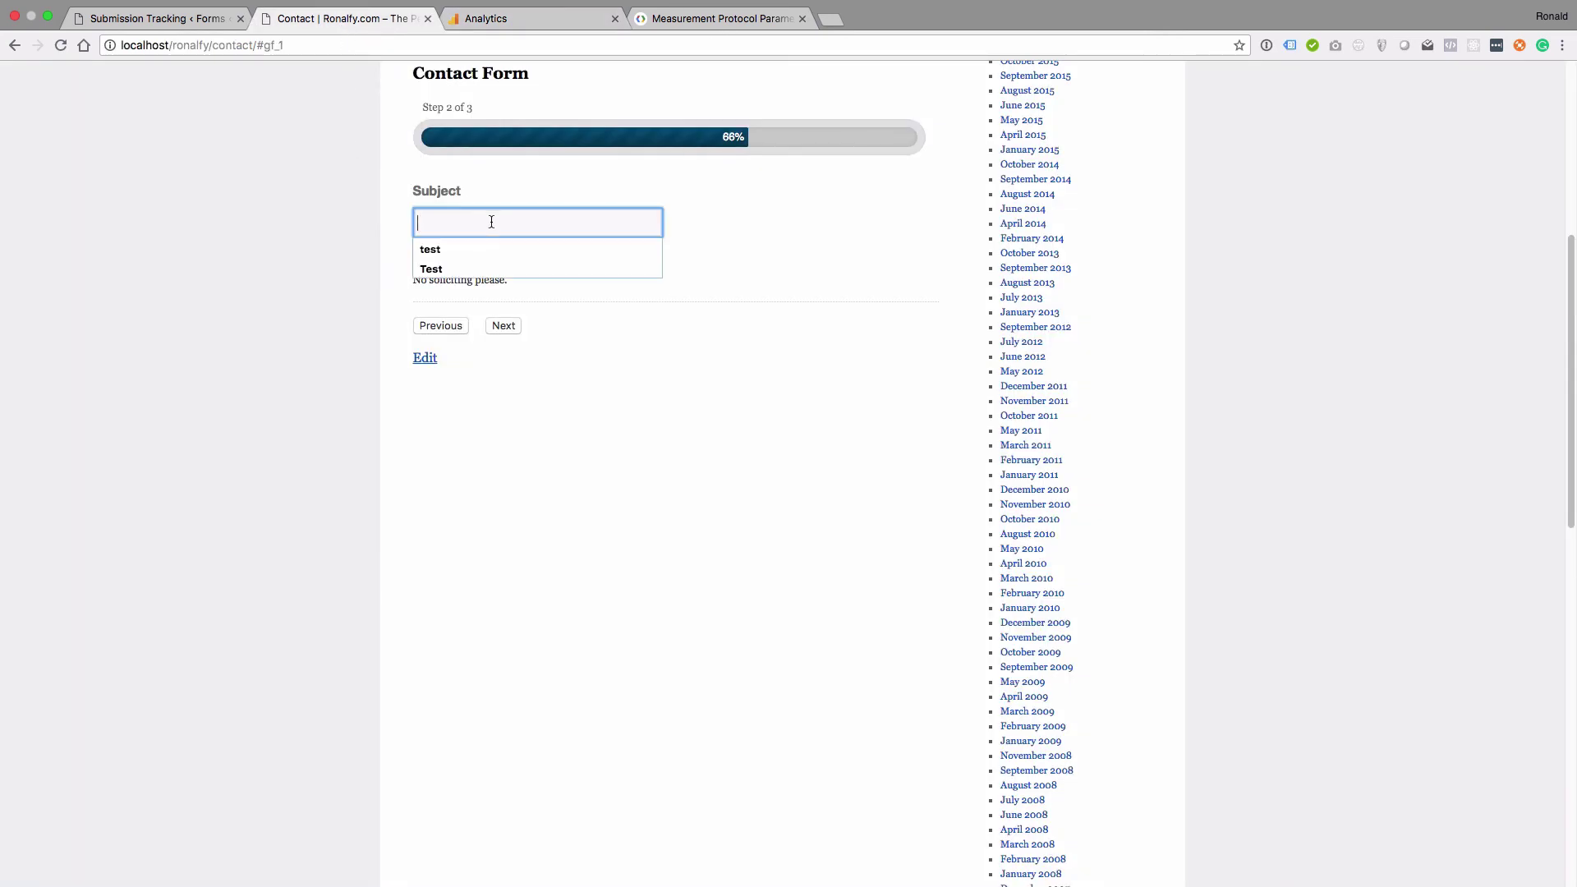
left_click(509, 326)
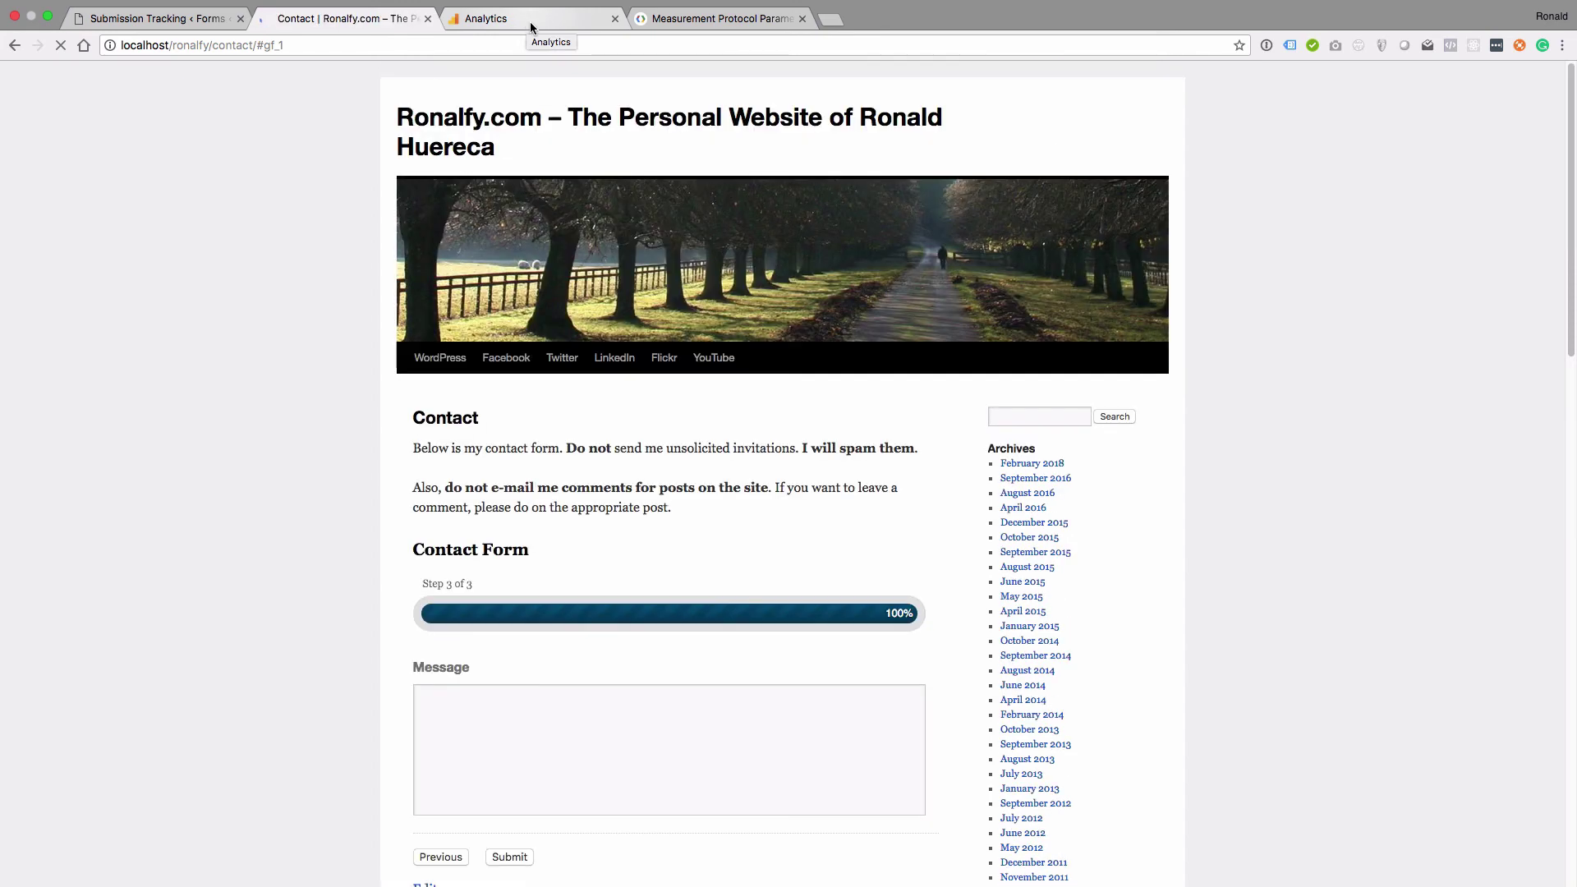
- Submit the contact form with message 'Te' and confirm the form / submission event appears
left_click(530, 25)
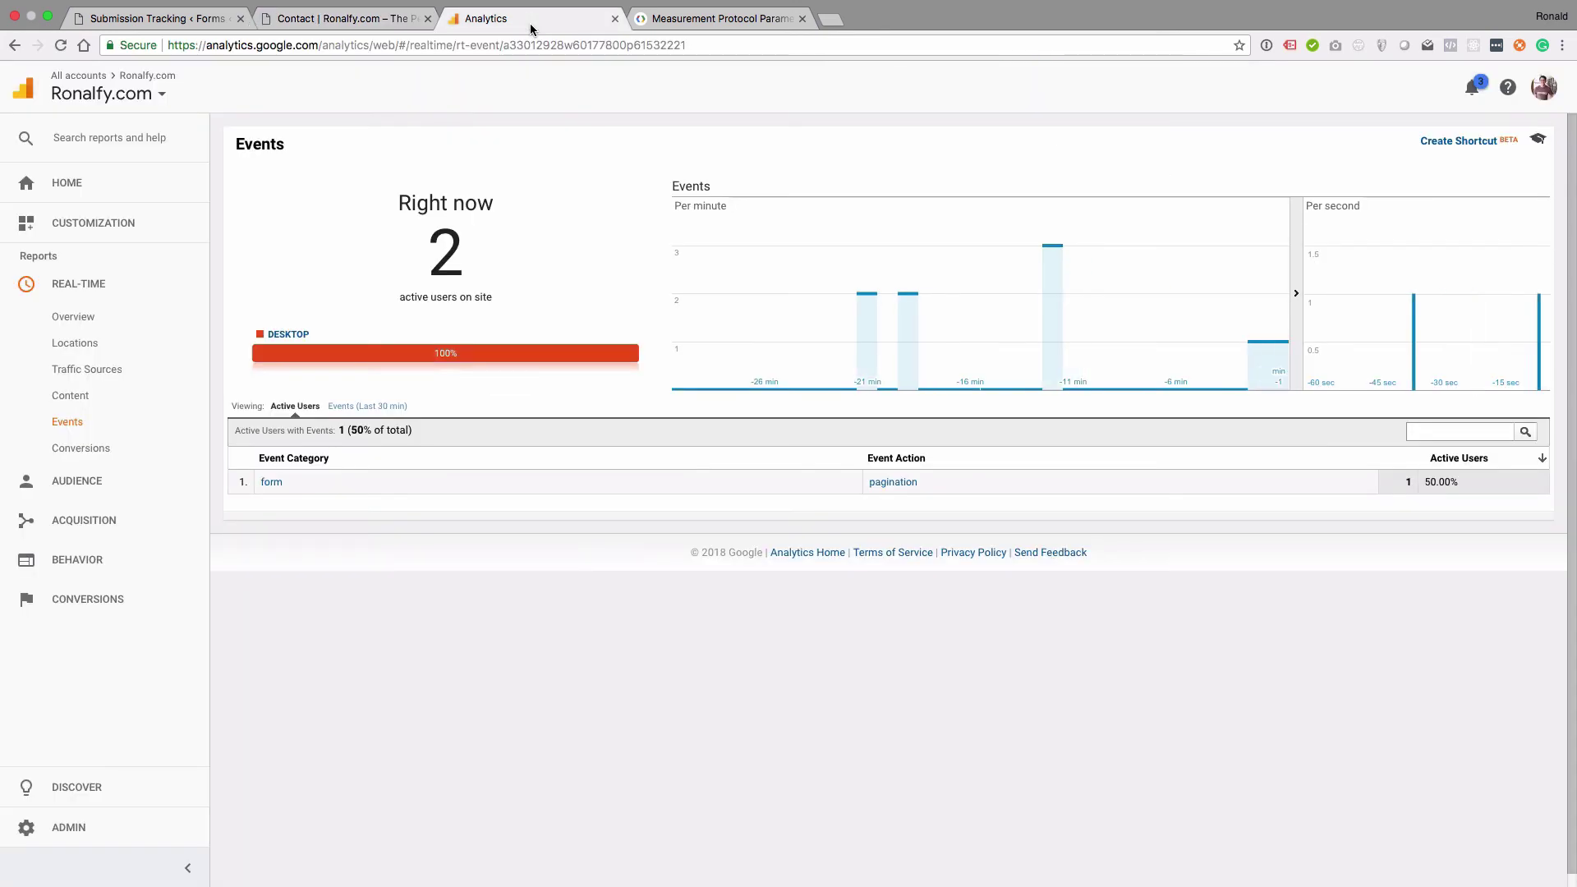
left_click(391, 25)
left_click(475, 236)
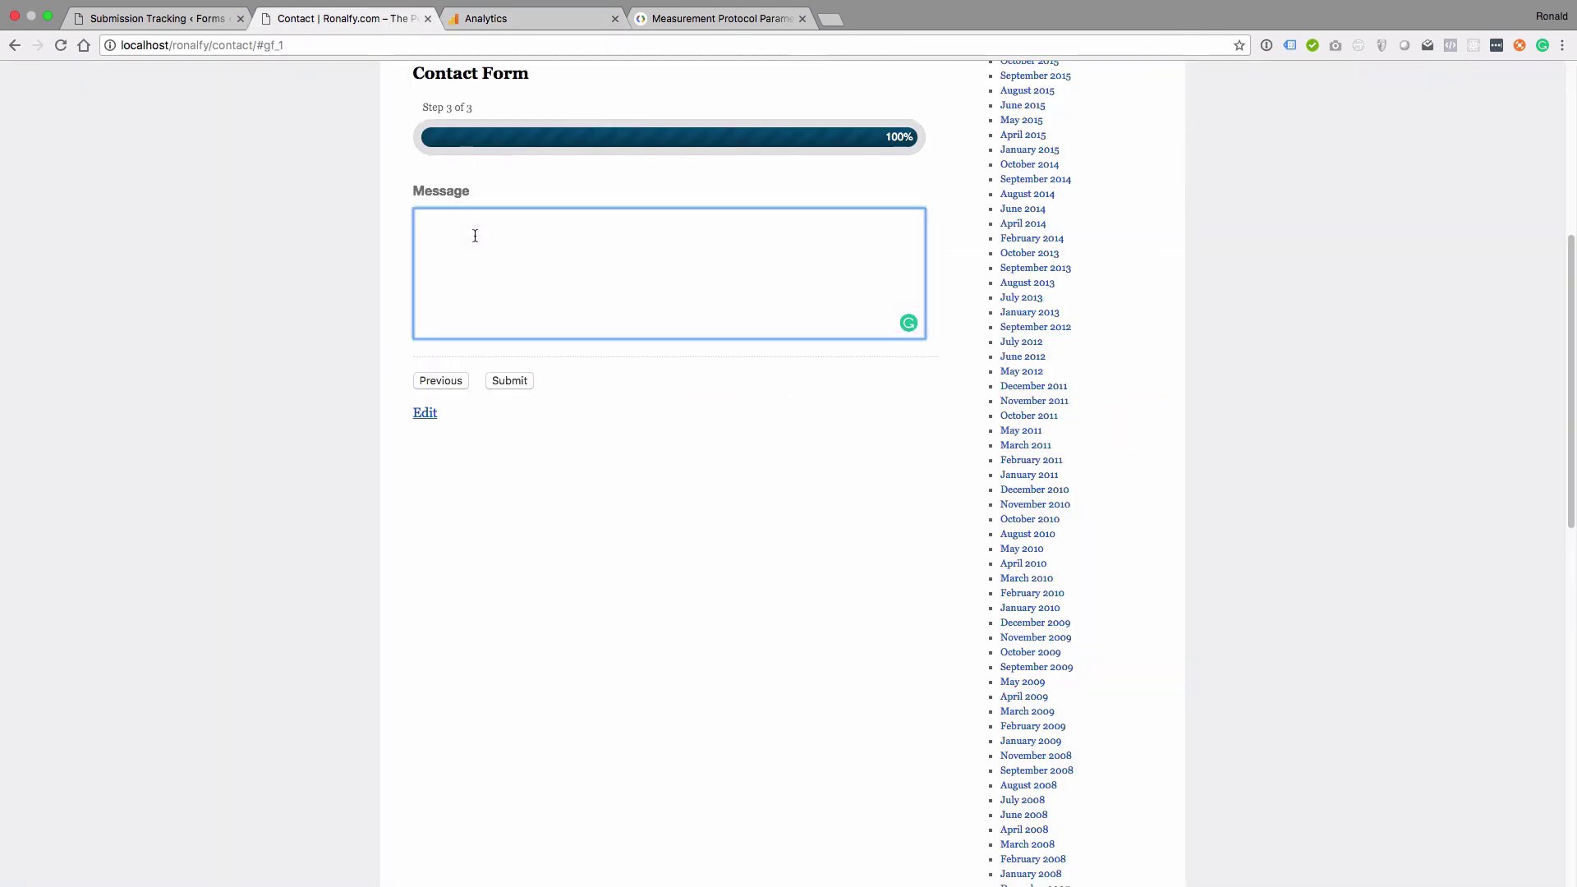
type("Test")
left_click(504, 379)
left_click(549, 13)
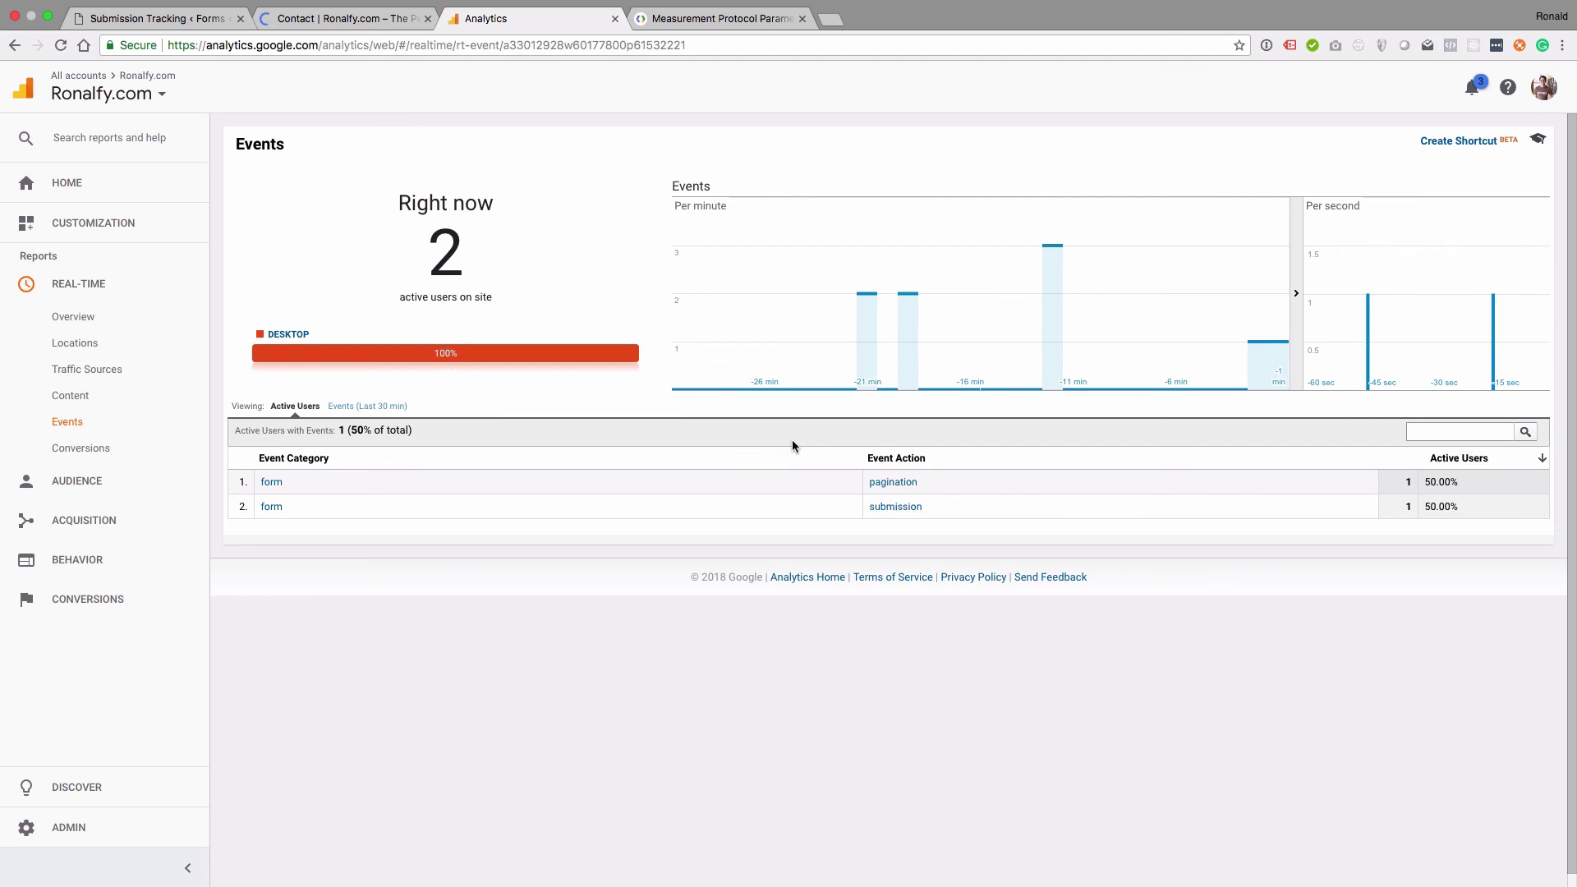
- Open the Real-Time > Conversions report
left_click(119, 449)
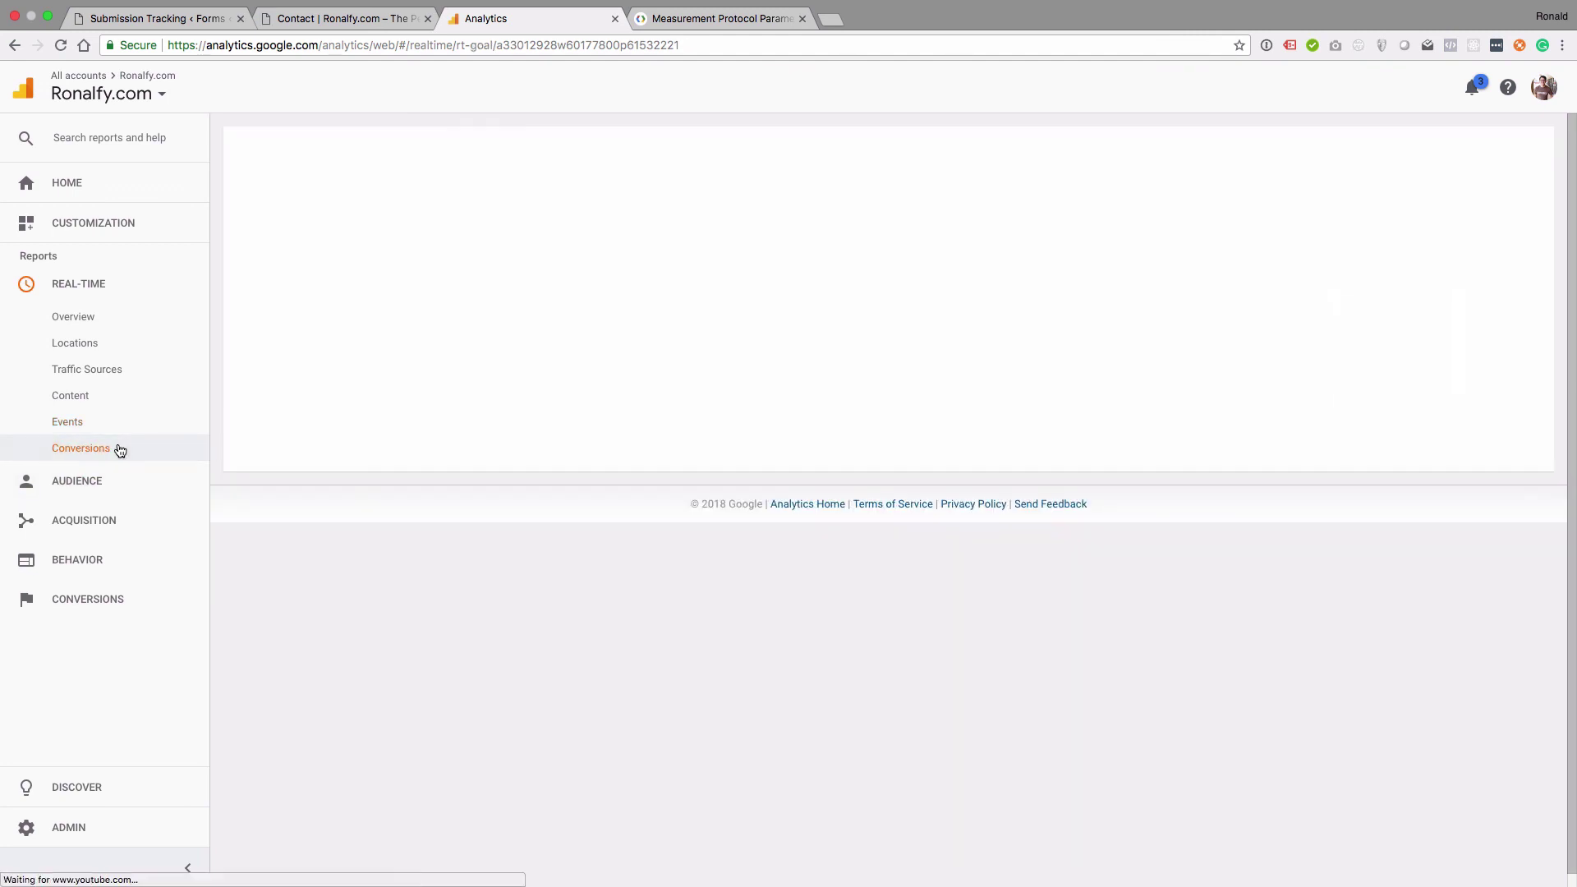